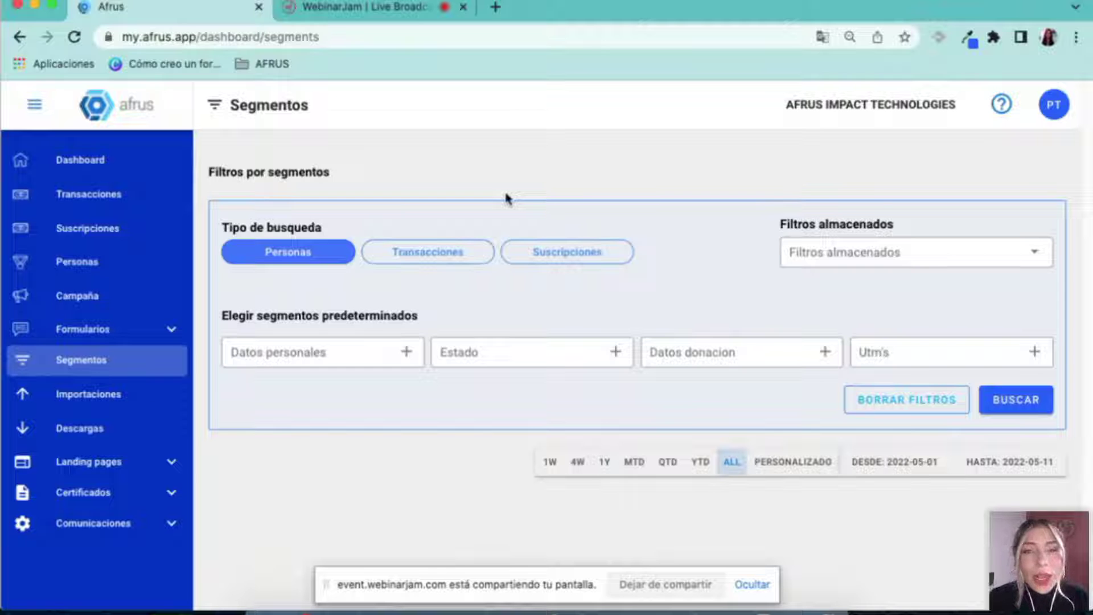
# Examine the filter options offered by the Datos personales, Estado, Datos donacion and Utm's segment groups.
pyautogui.click(334, 362)
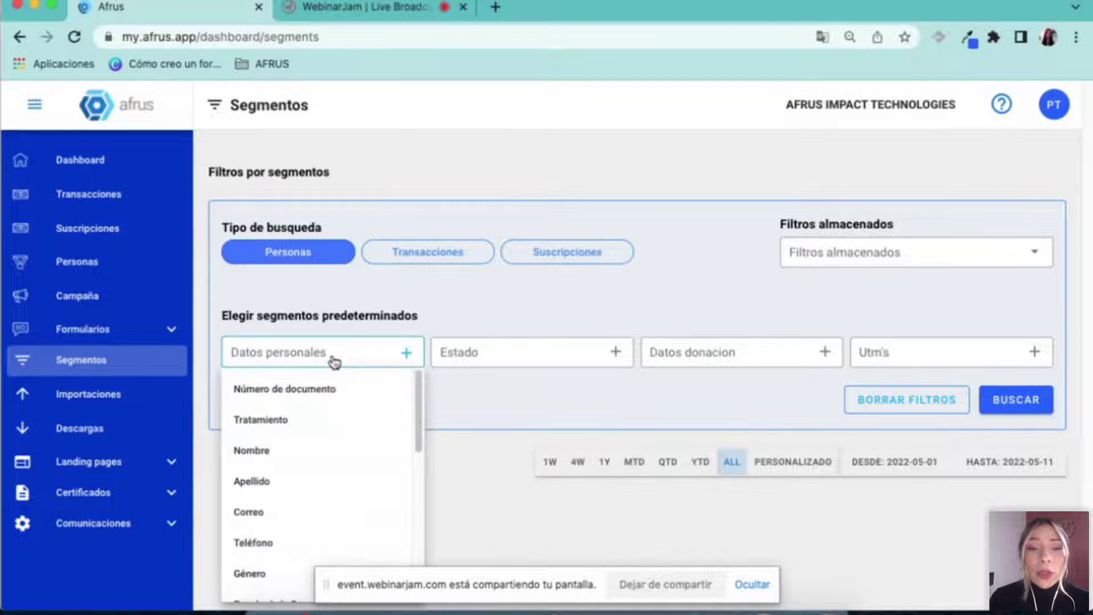
pyautogui.click(564, 361)
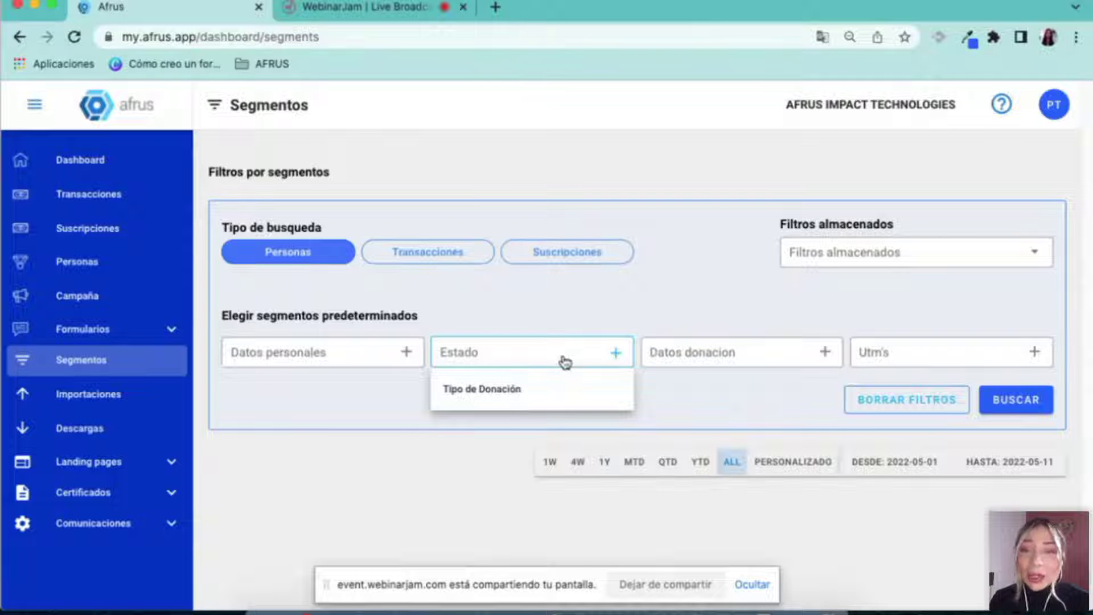
pyautogui.click(693, 362)
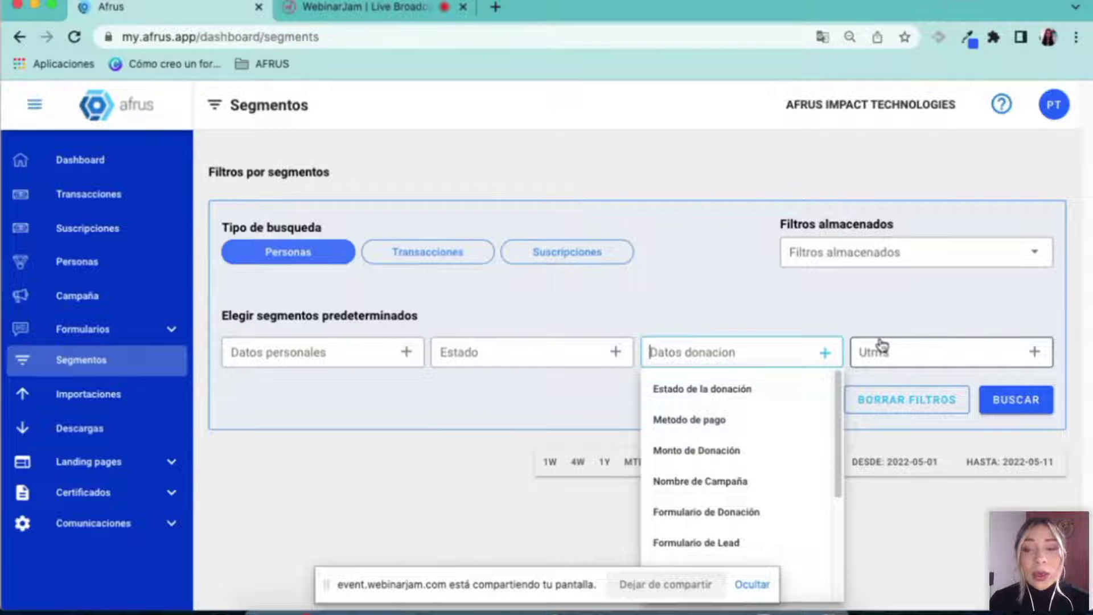
pyautogui.click(866, 350)
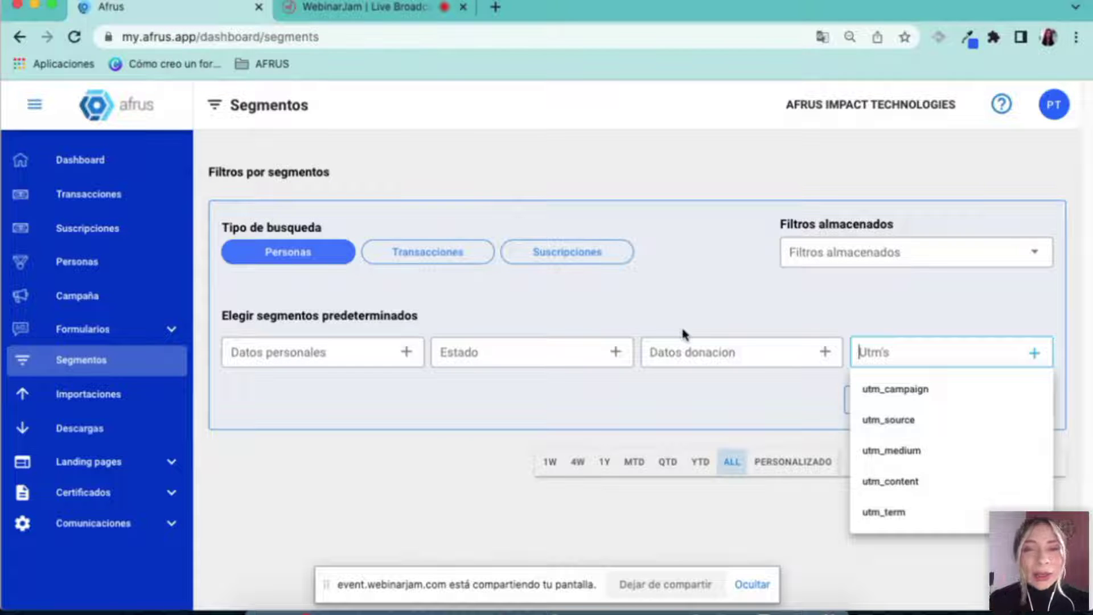
pyautogui.click(353, 355)
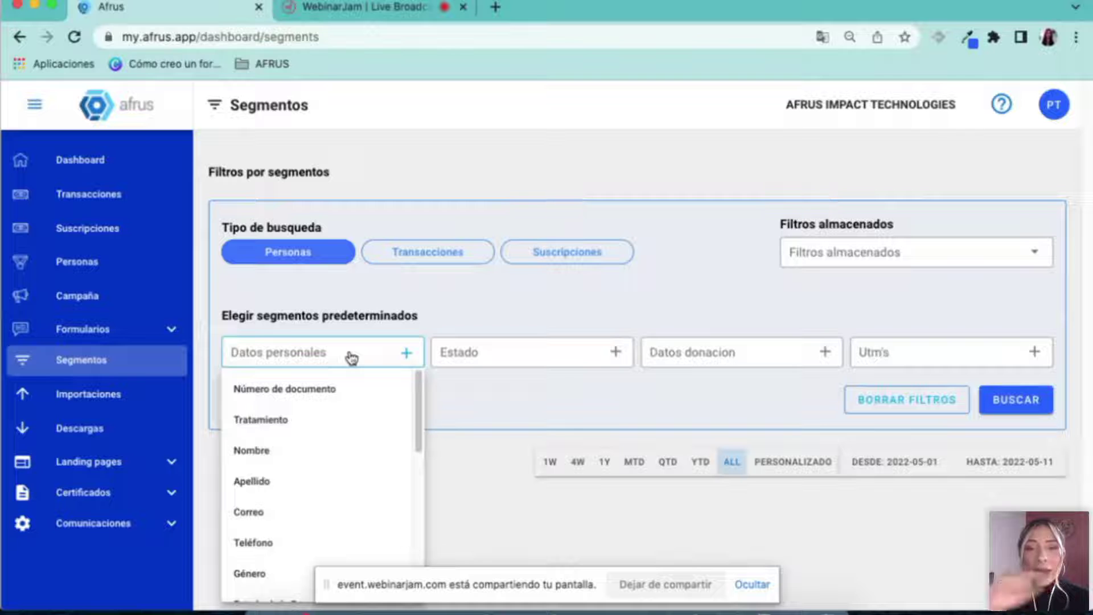
pyautogui.click(522, 356)
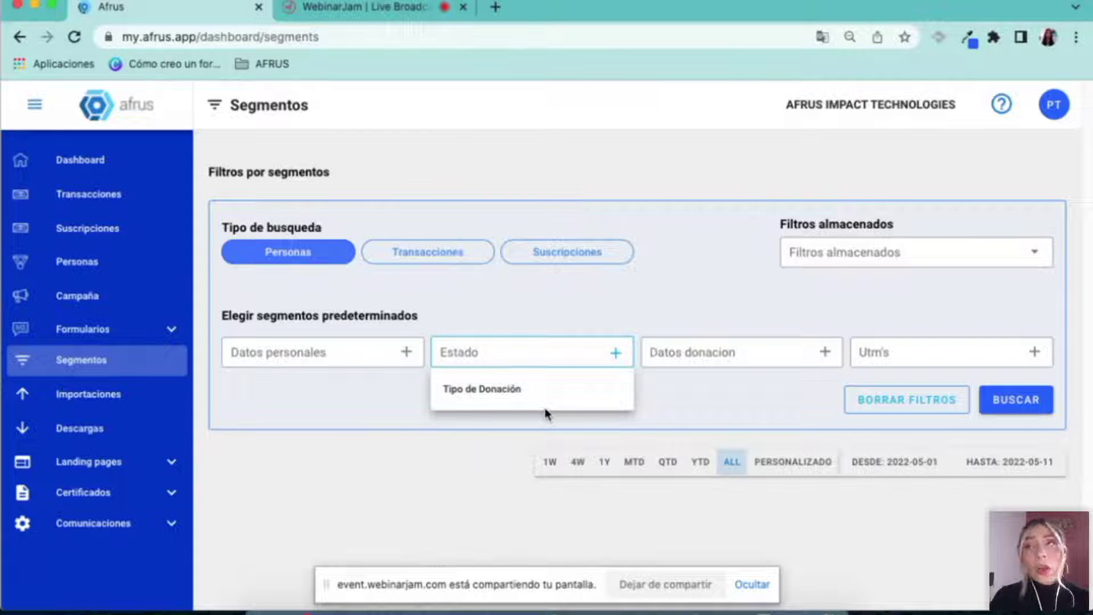
pyautogui.click(697, 348)
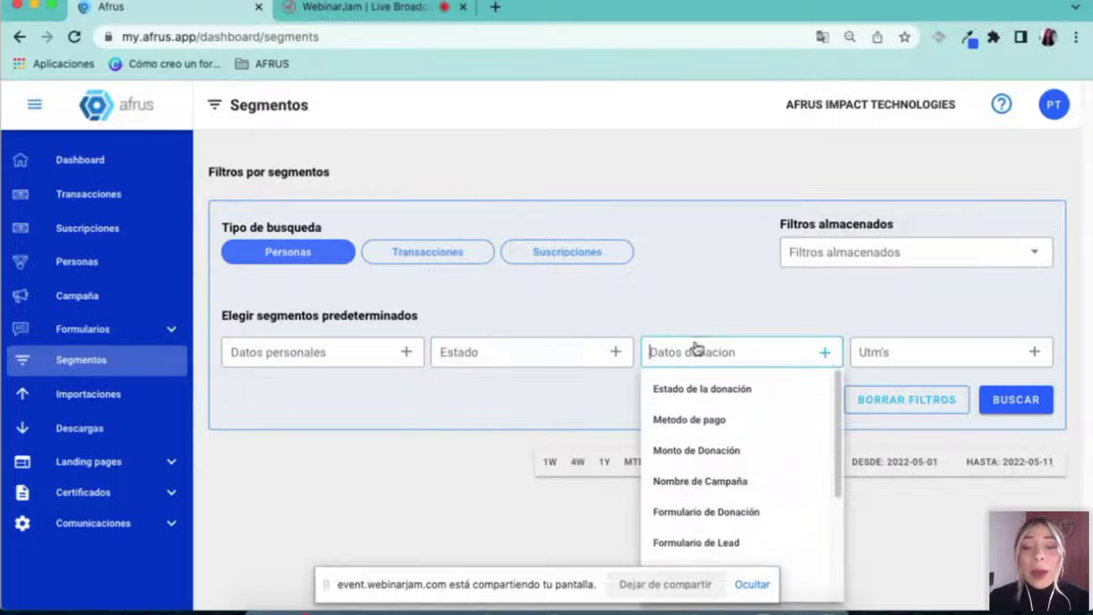
pyautogui.click(921, 355)
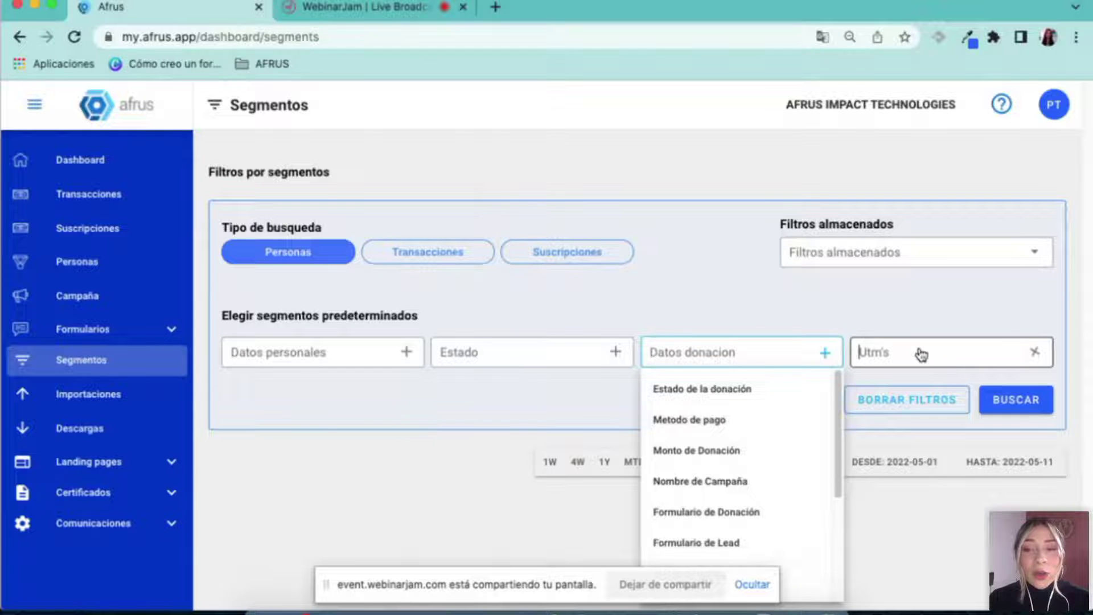
# Look through the full list of Datos personales filters, from Número de documento to the Facebook and person-type fields.
pyautogui.click(288, 352)
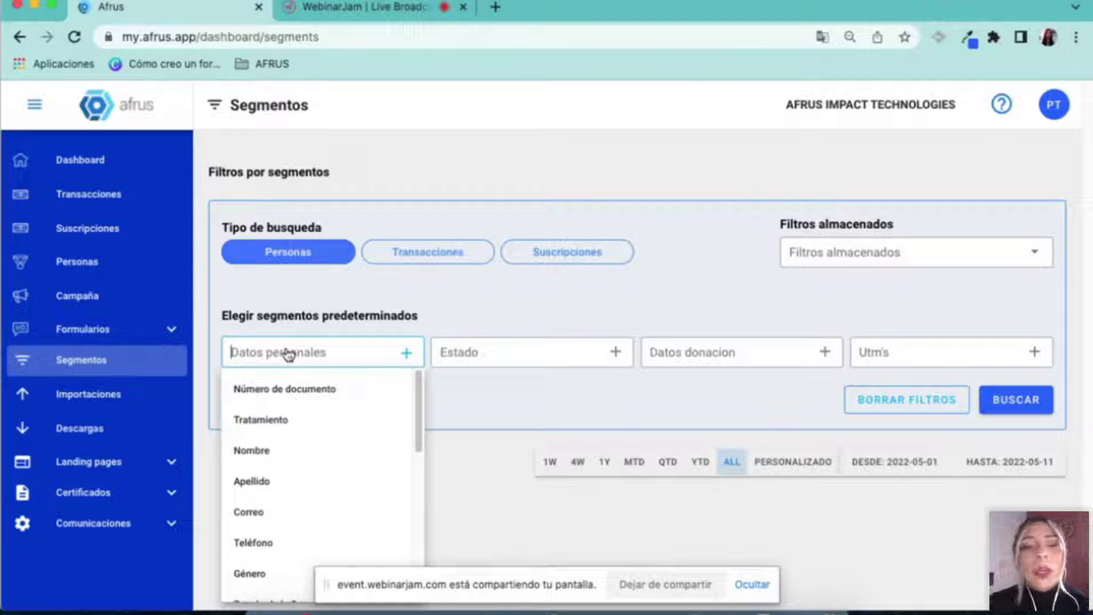
pyautogui.scroll(-2, 340, 487)
pyautogui.scroll(2, 340, 487)
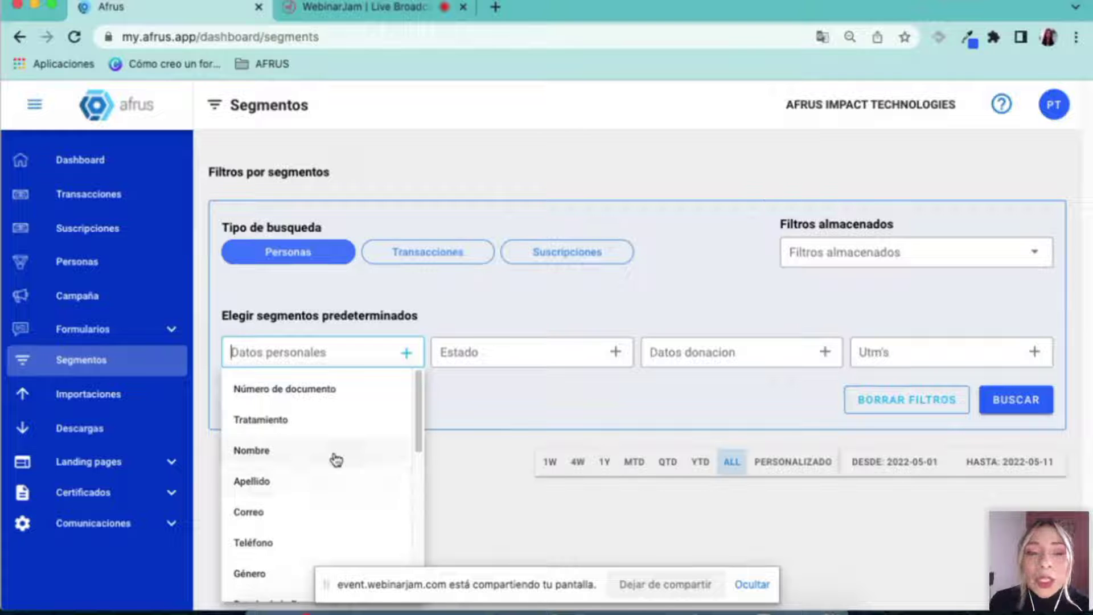
pyautogui.scroll(-1, 336, 460)
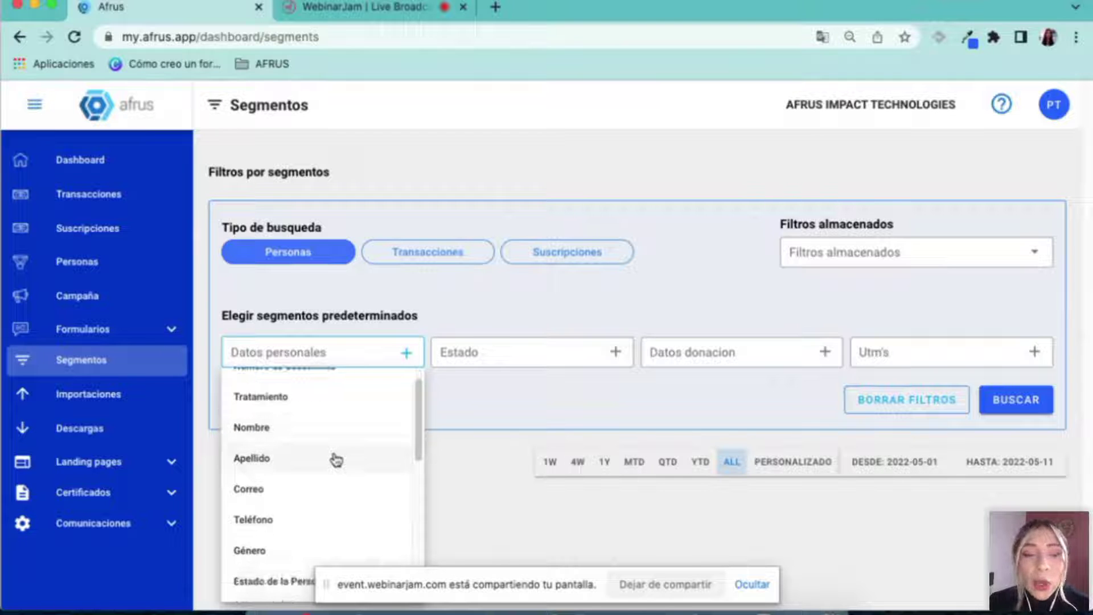
pyautogui.scroll(-3, 337, 460)
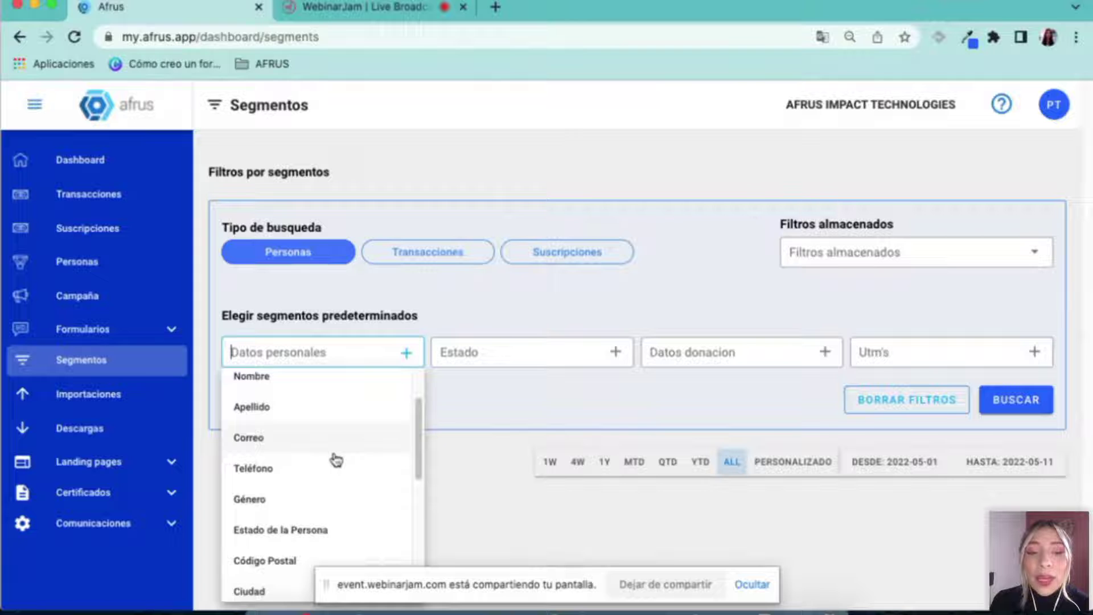
pyautogui.scroll(-1, 337, 460)
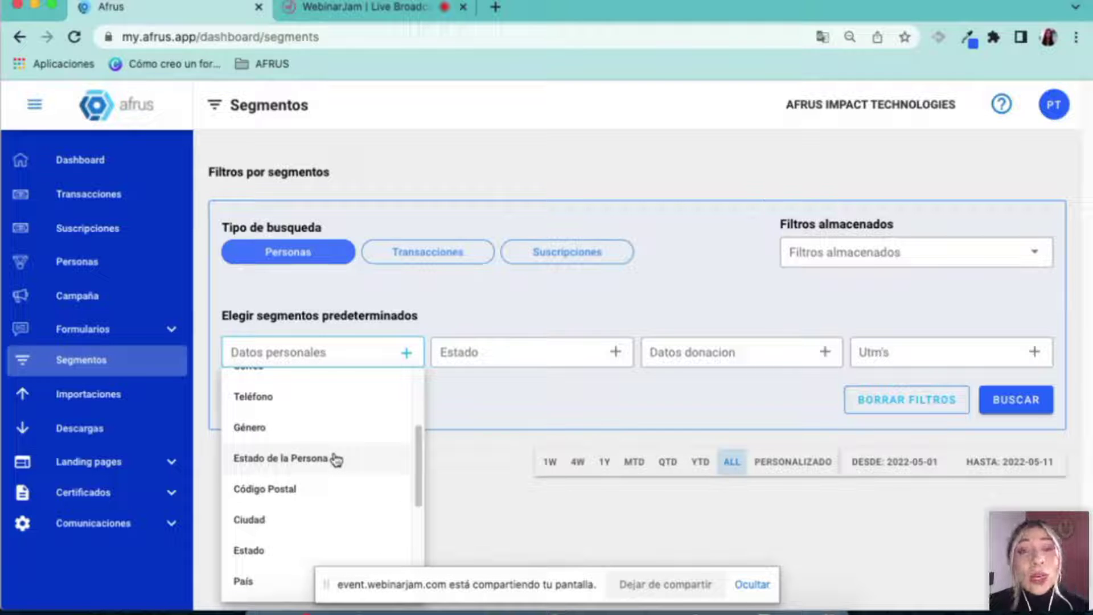
pyautogui.scroll(-3, 337, 460)
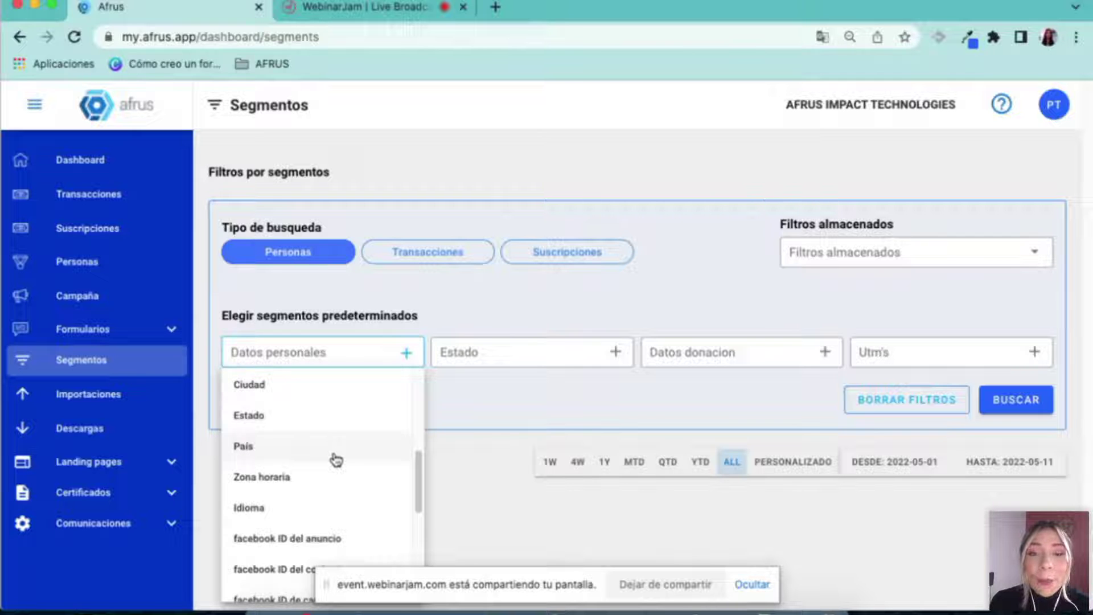
pyautogui.scroll(-4, 336, 460)
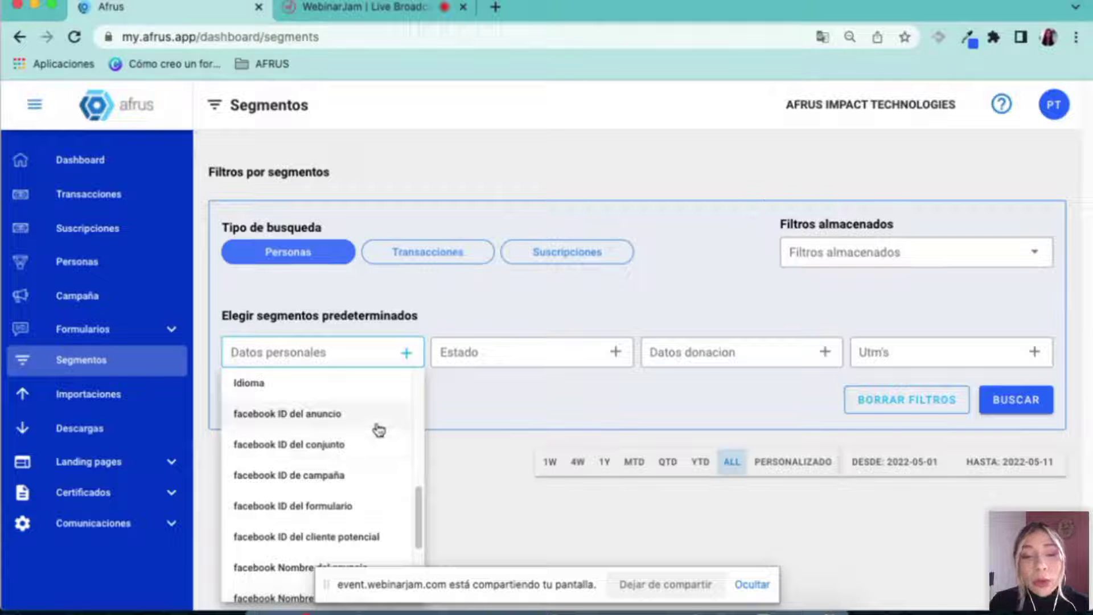
pyautogui.scroll(-2, 379, 430)
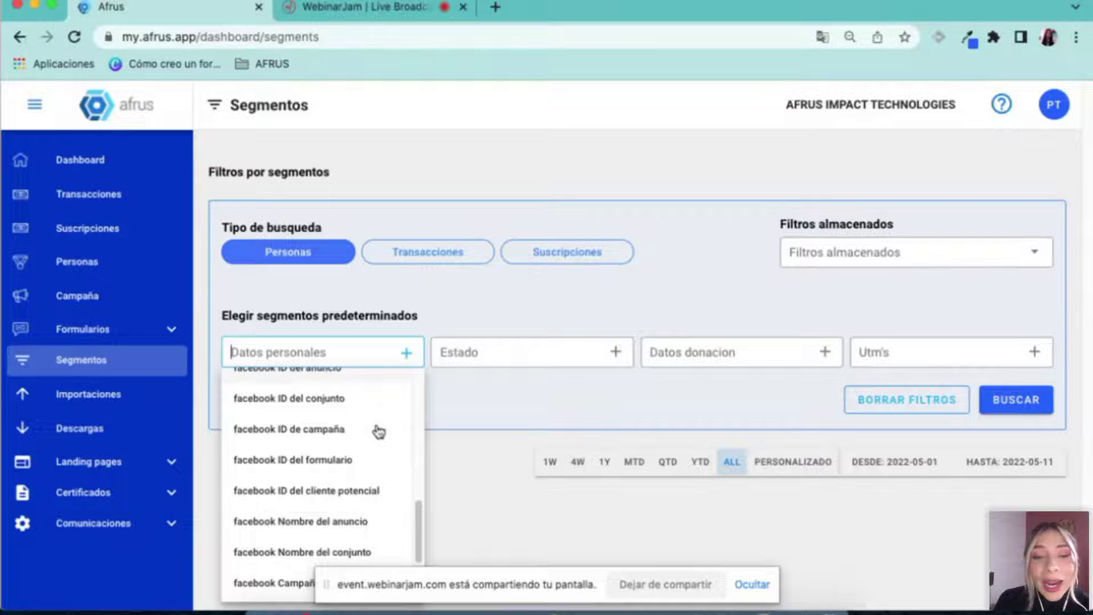
pyautogui.scroll(-2, 379, 432)
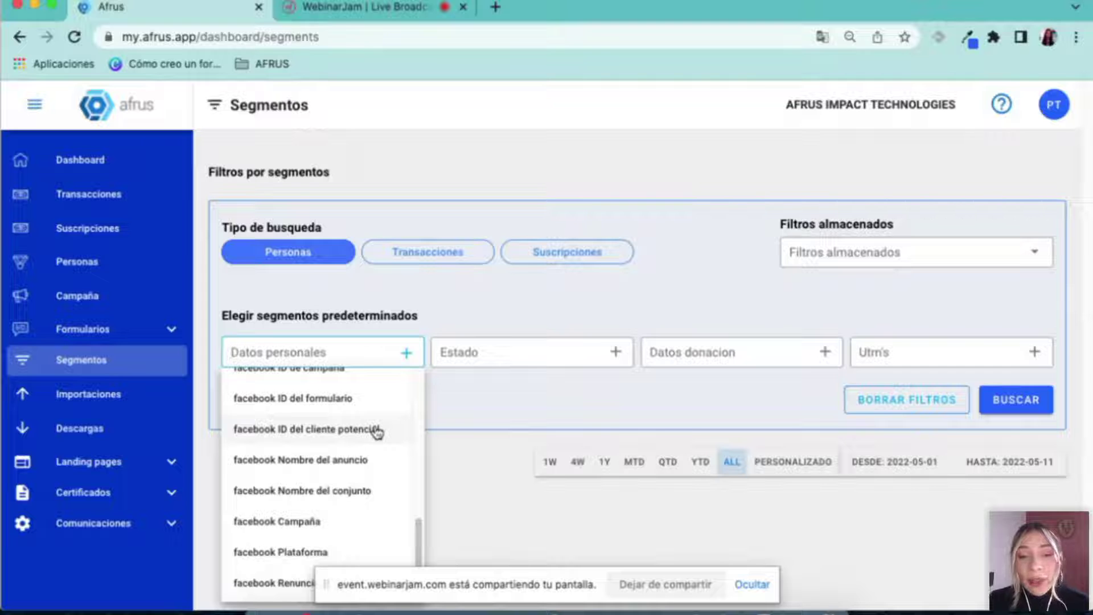
pyautogui.scroll(-2, 377, 432)
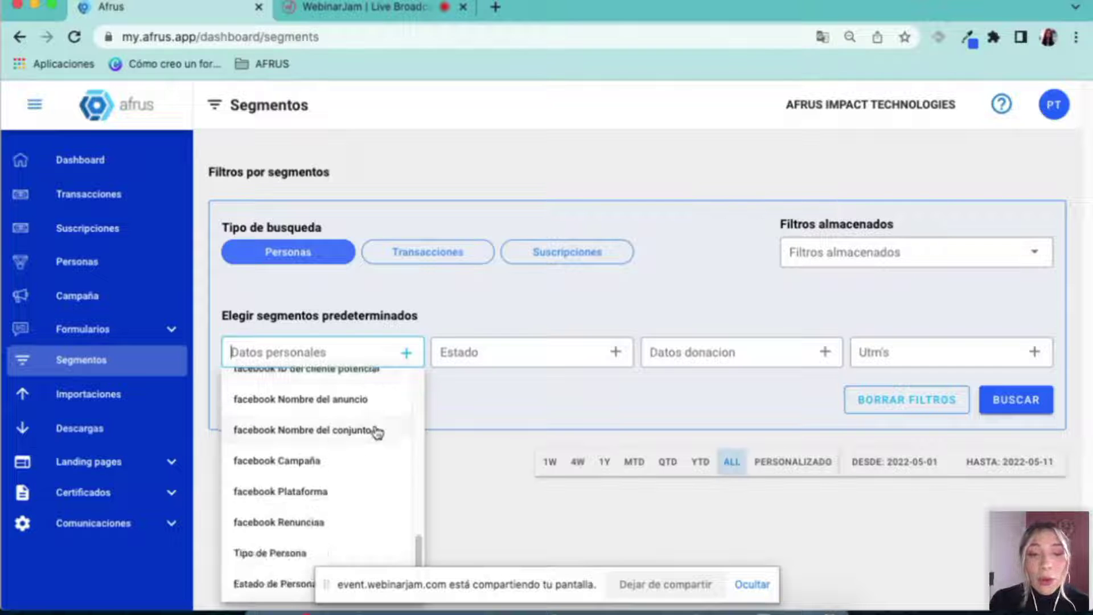
pyautogui.scroll(-1, 377, 431)
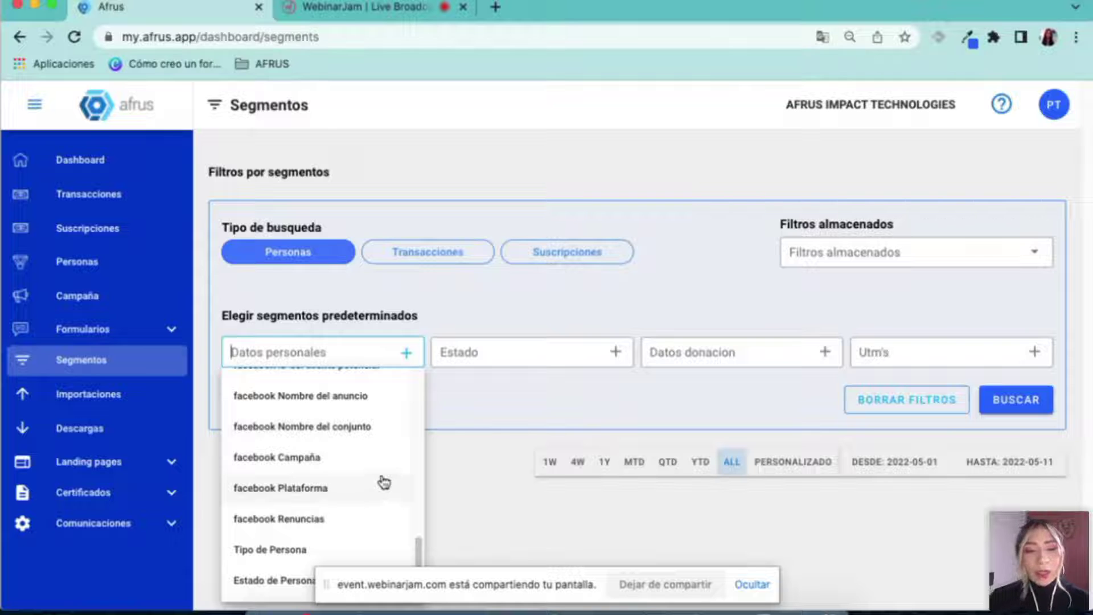
pyautogui.click(469, 488)
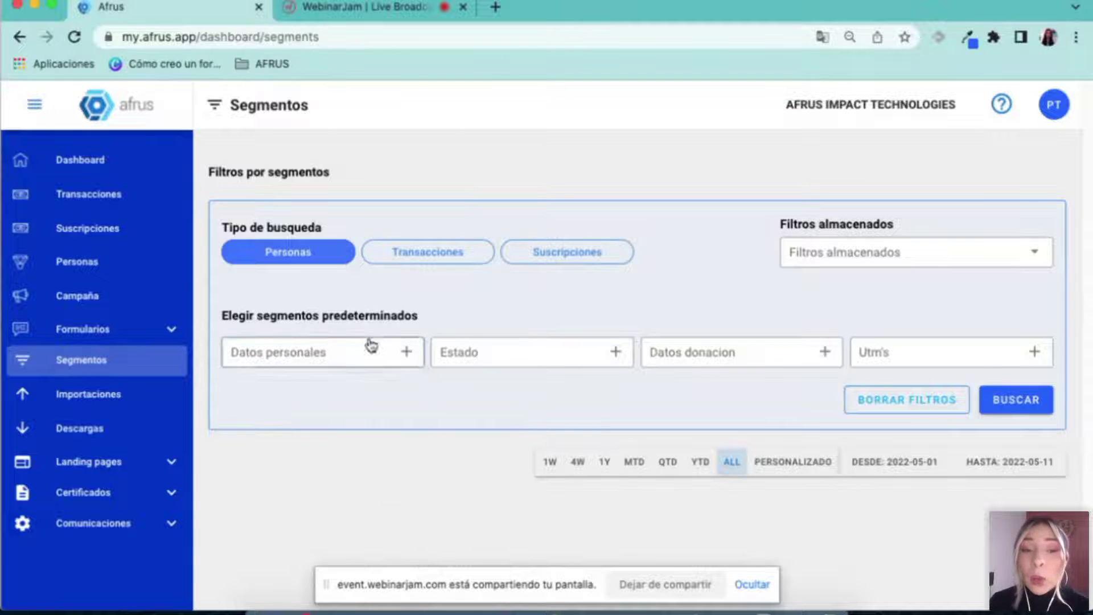
# Review the Datos personales filters again, focusing on the Facebook ID fields and the basic contact fields.
pyautogui.click(373, 360)
pyautogui.scroll(5, 344, 455)
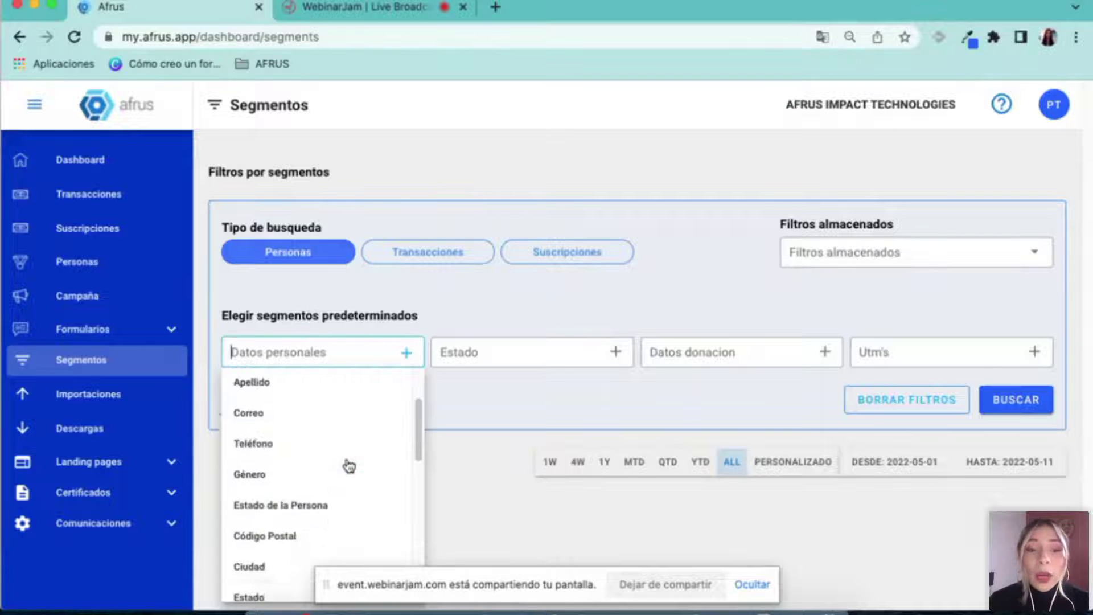
pyautogui.scroll(1, 349, 466)
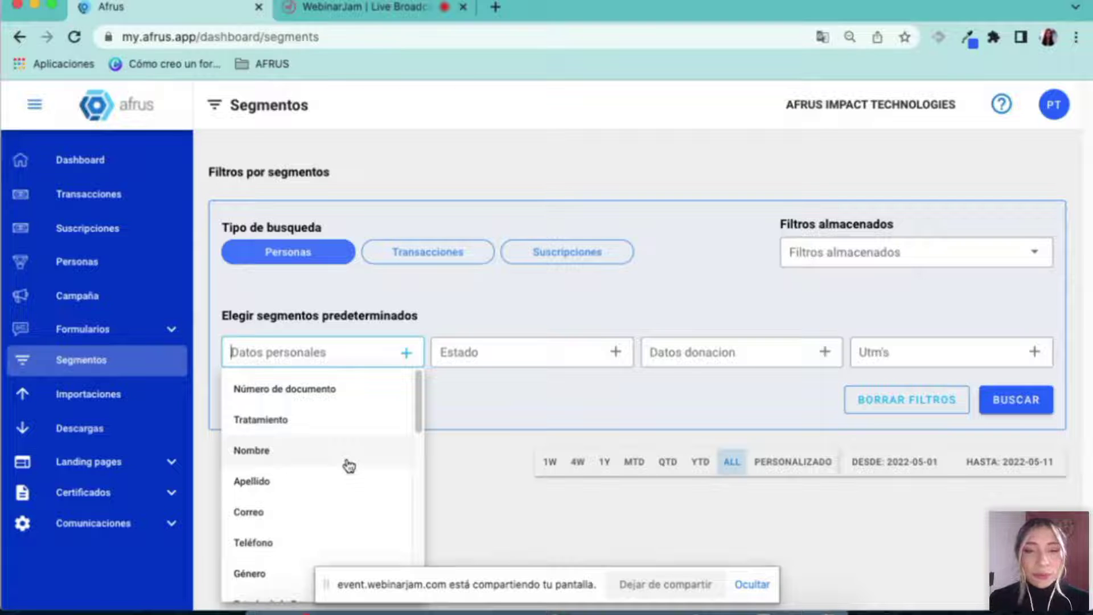
pyautogui.scroll(-10, 349, 466)
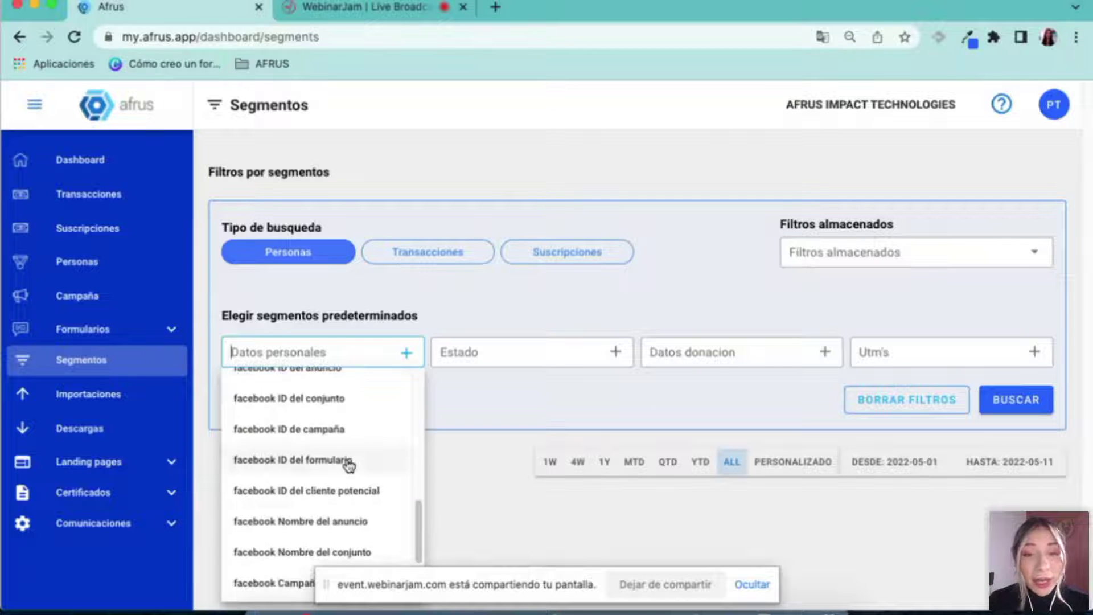
pyautogui.scroll(2, 367, 400)
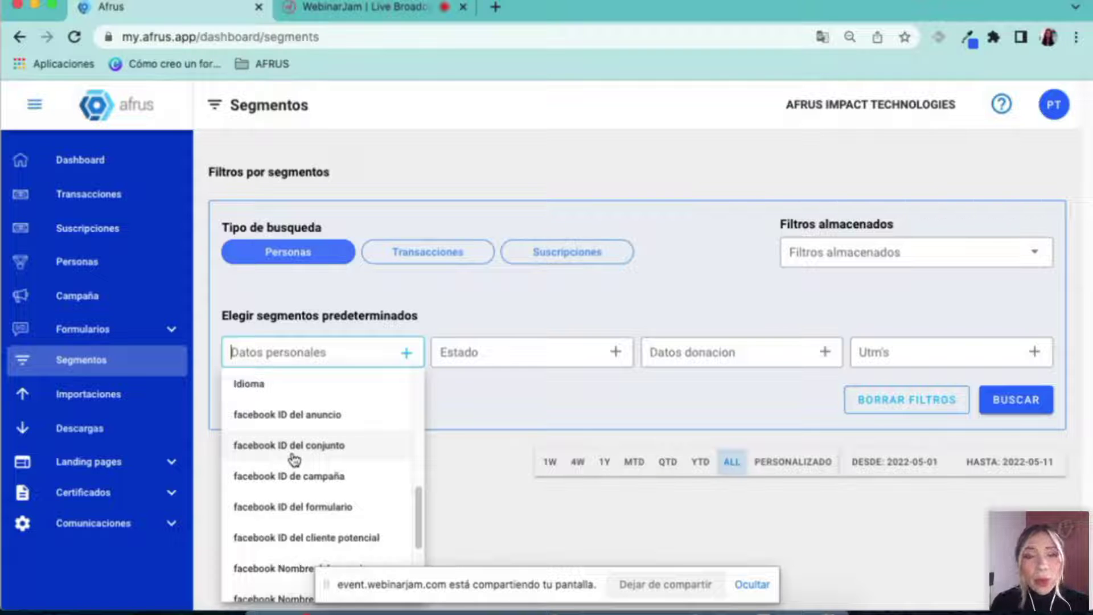
pyautogui.scroll(5, 294, 459)
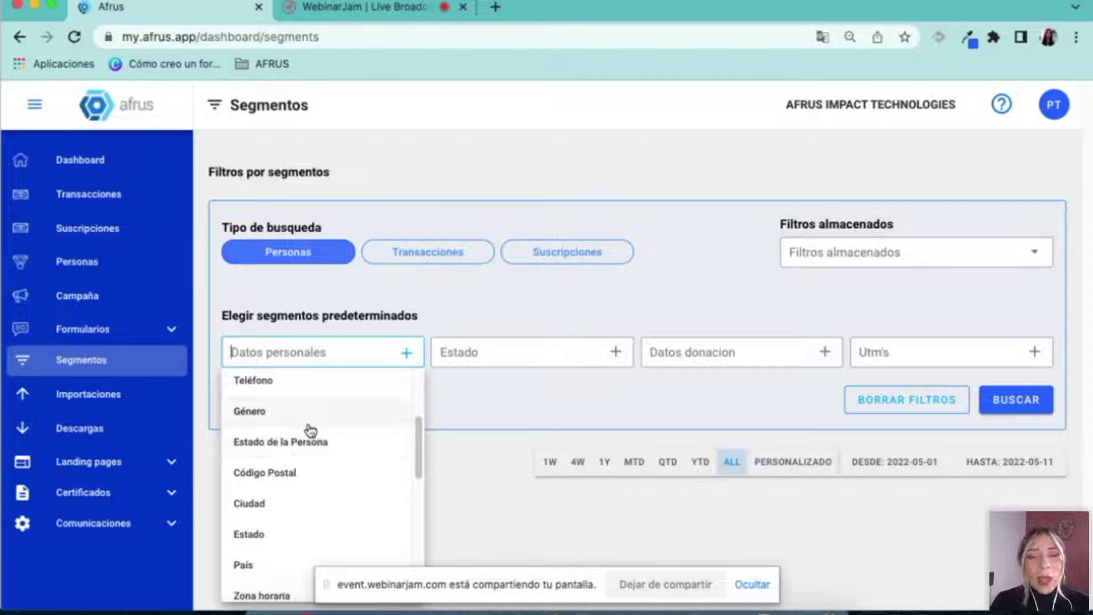
pyautogui.scroll(1, 309, 432)
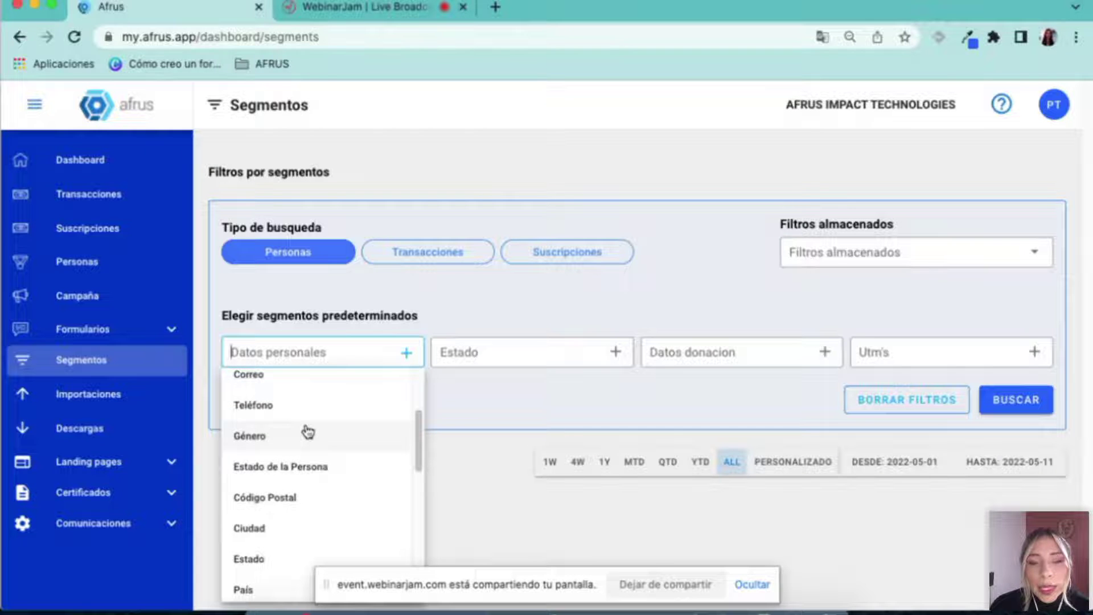
pyautogui.scroll(5, 309, 432)
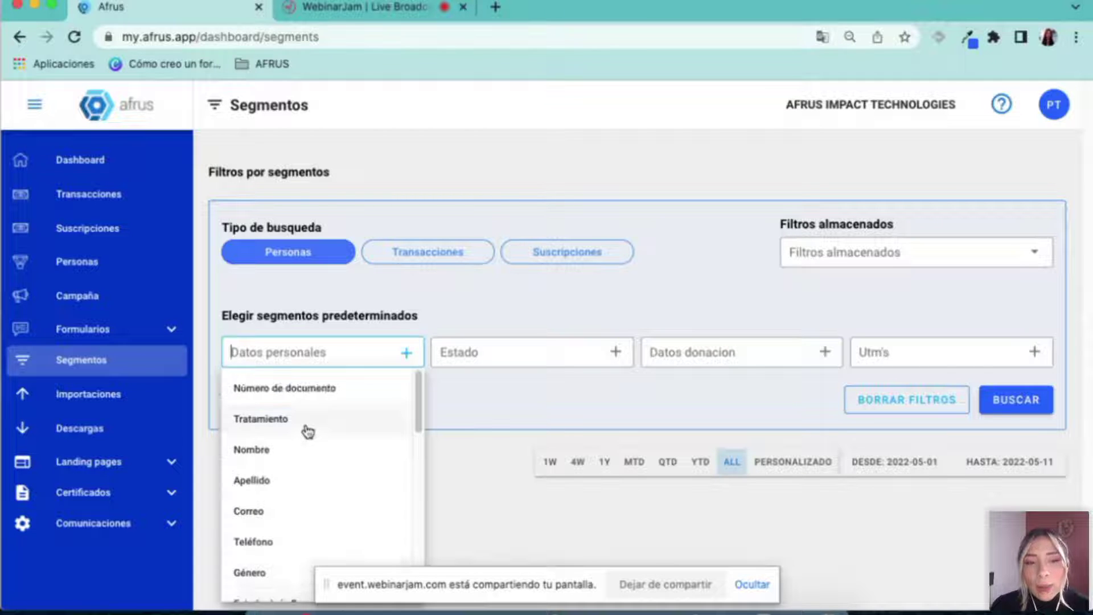
# Add the País filter from the Datos personales group to the people segment.
pyautogui.scroll(-1, 257, 431)
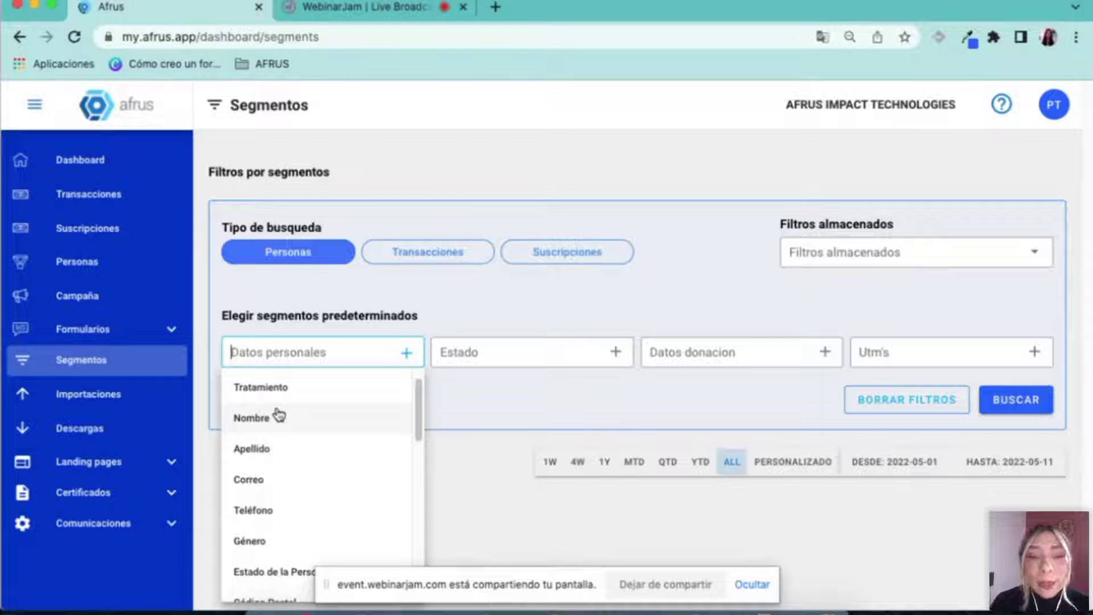
pyautogui.scroll(-2, 293, 461)
pyautogui.scroll(-3, 296, 467)
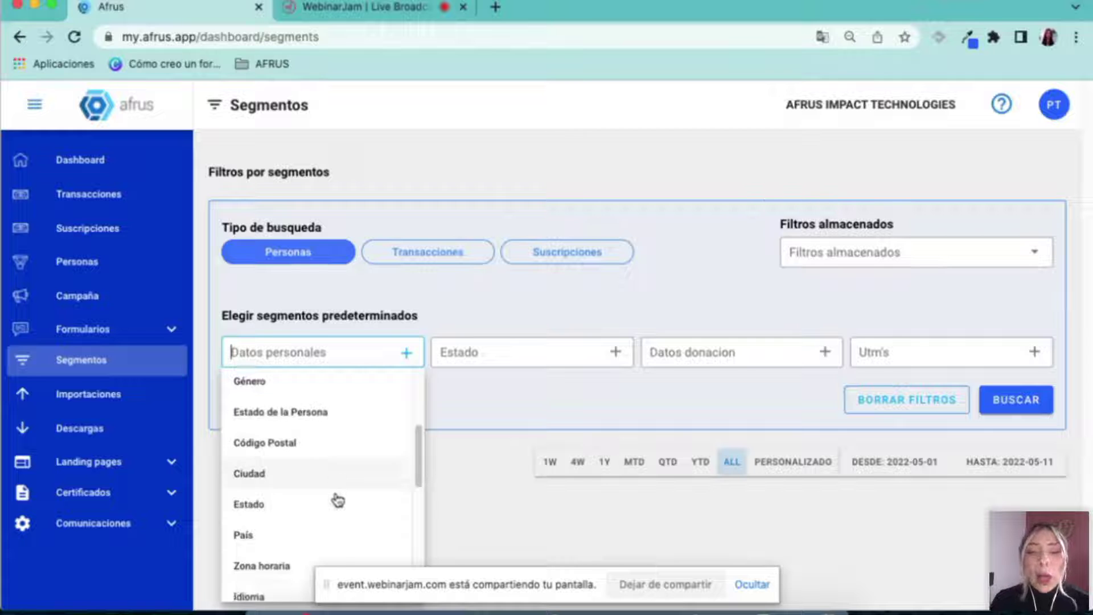
pyautogui.scroll(-3, 322, 484)
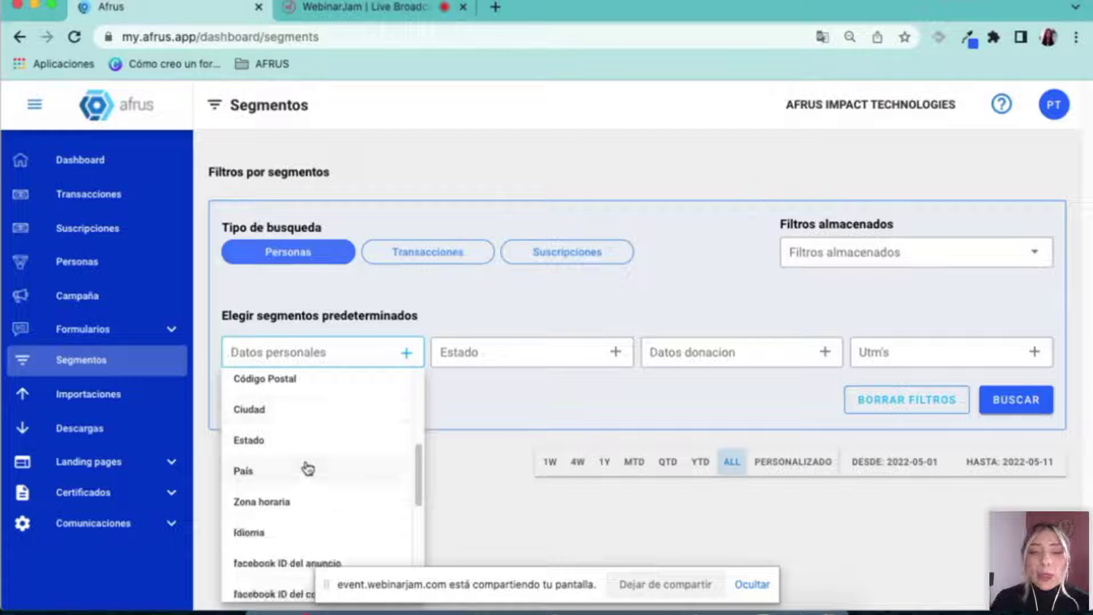
pyautogui.click(273, 473)
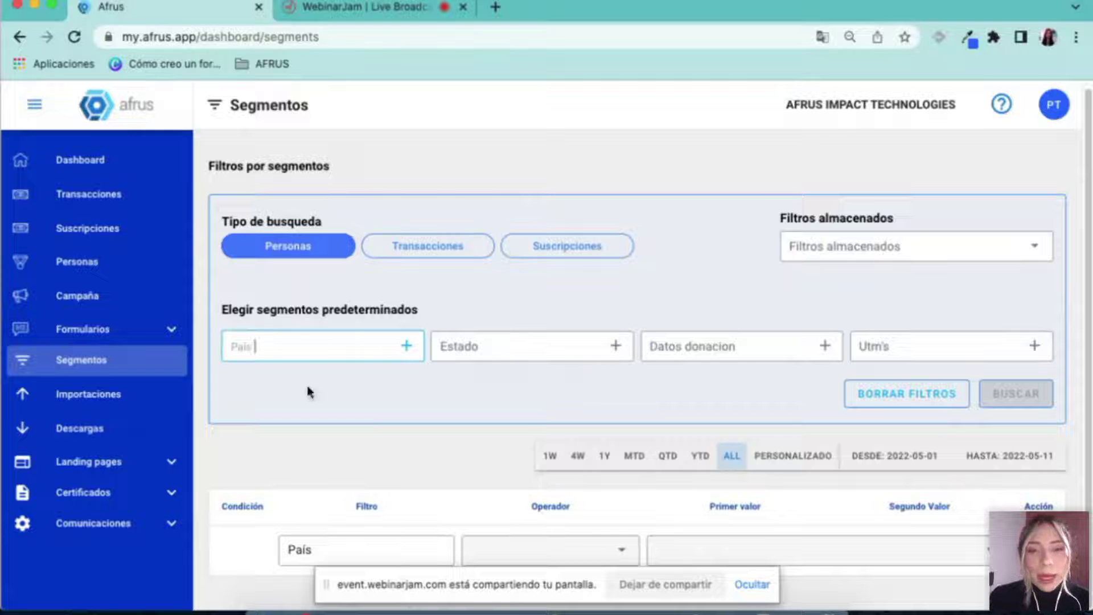
# Check the Datos donacion options, and add the Tipo de Donación filter from the Estado group to the segment.
pyautogui.click(716, 354)
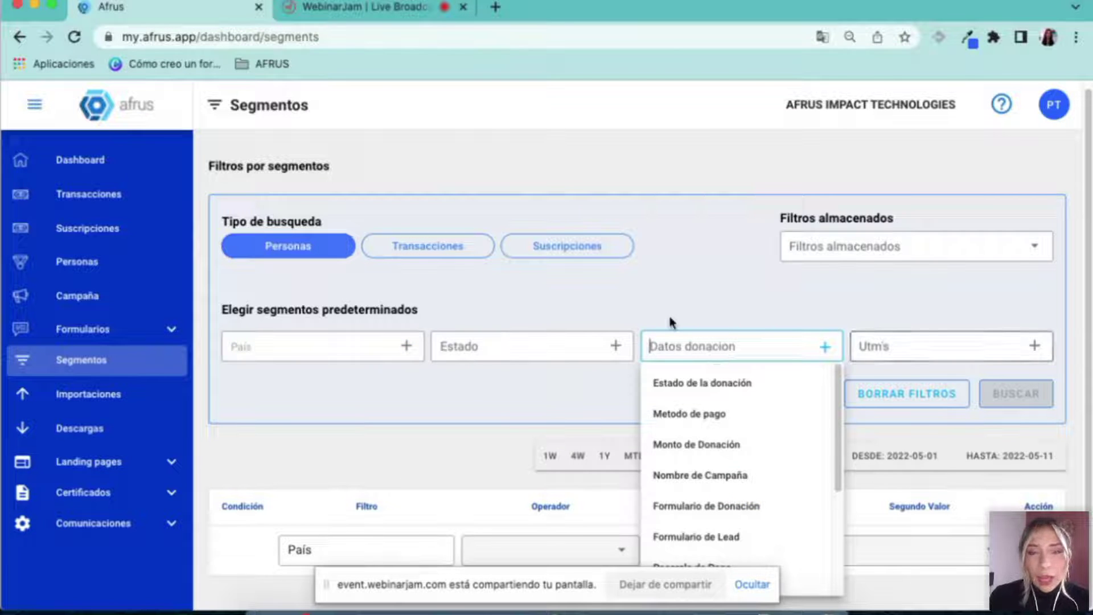
pyautogui.click(515, 390)
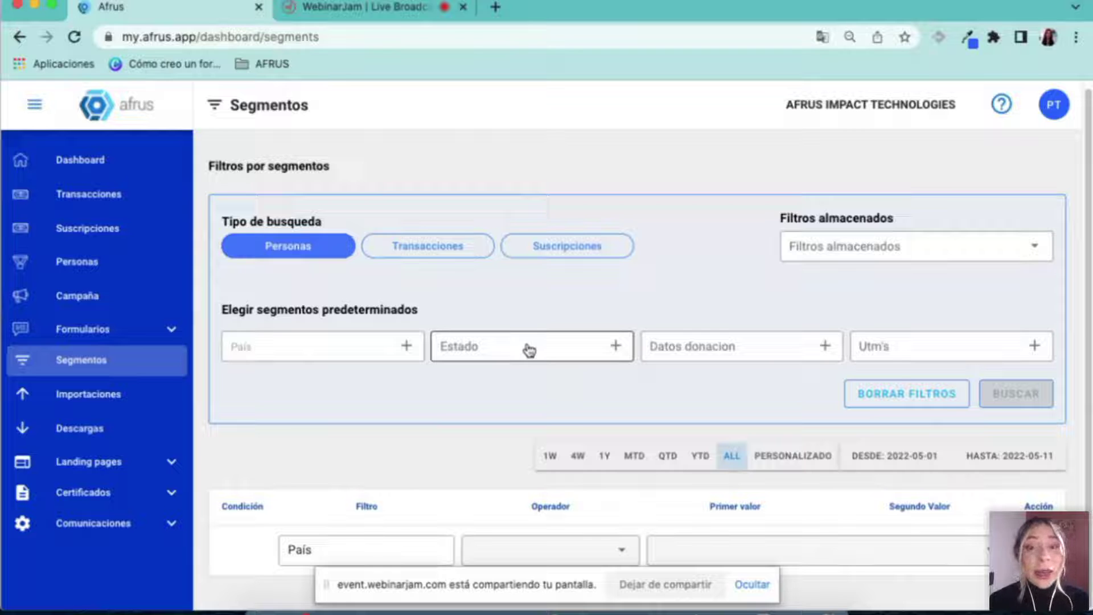
pyautogui.click(529, 349)
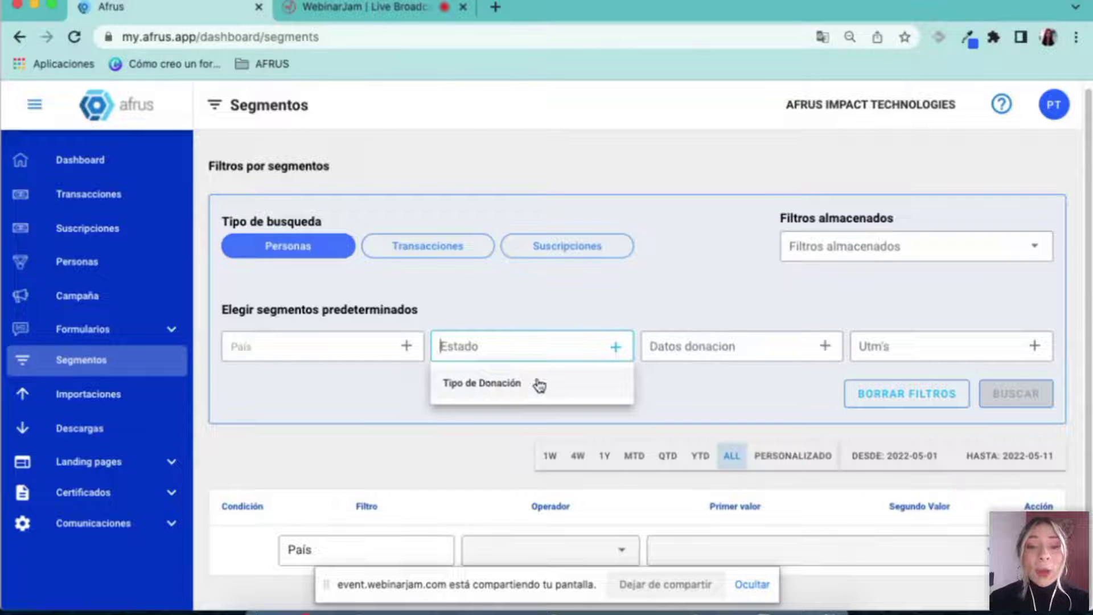
pyautogui.click(498, 382)
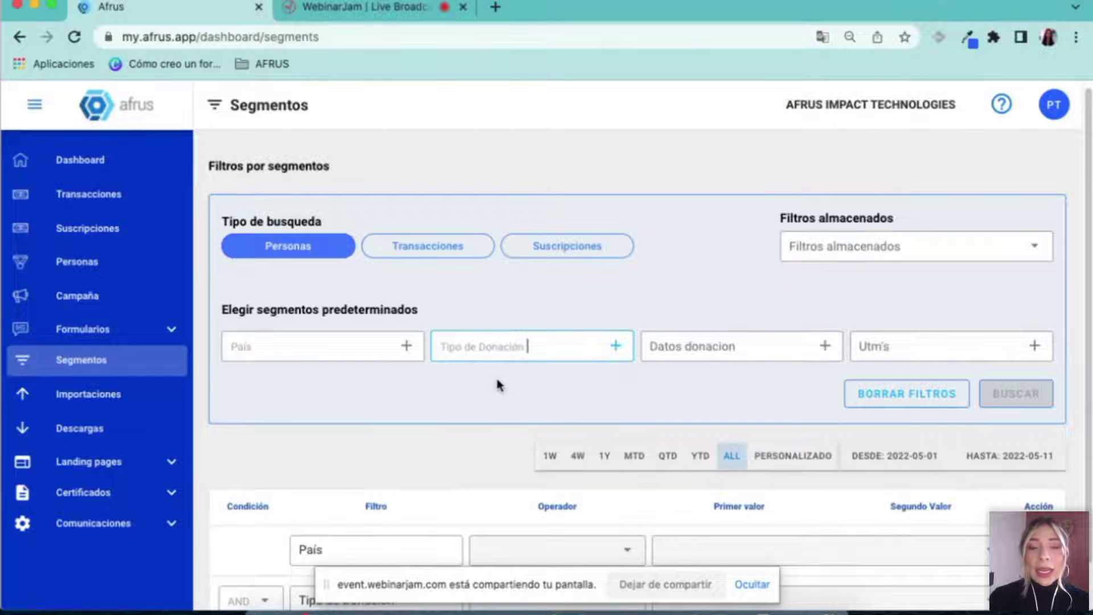
# Add the Etiquetas filter from the Datos donacion group to the segment, and check the Utm's filter options.
pyautogui.scroll(-1, 499, 385)
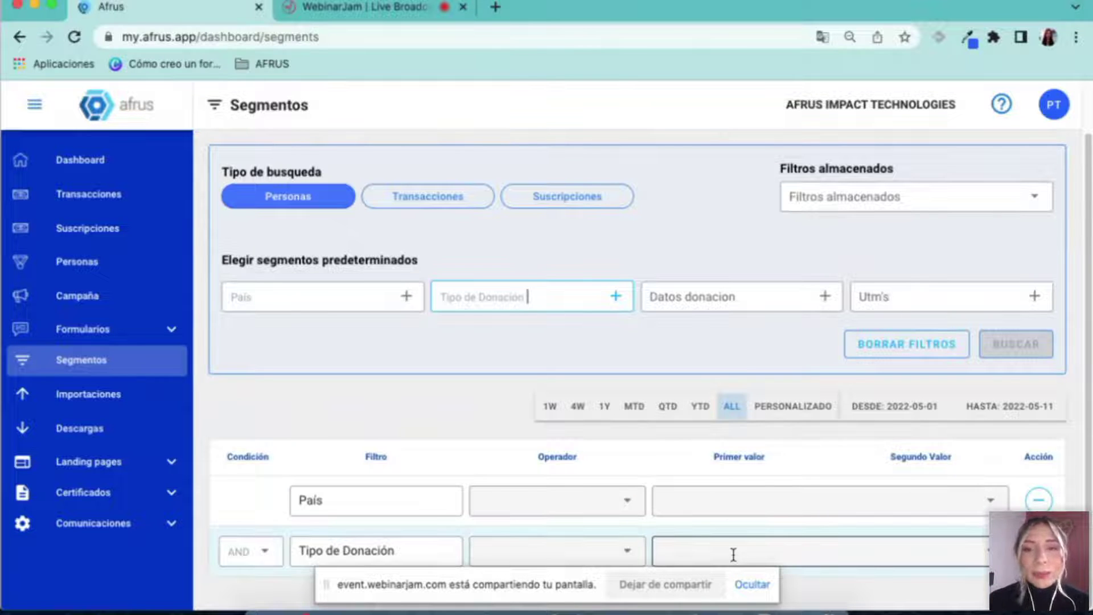
pyautogui.click(693, 300)
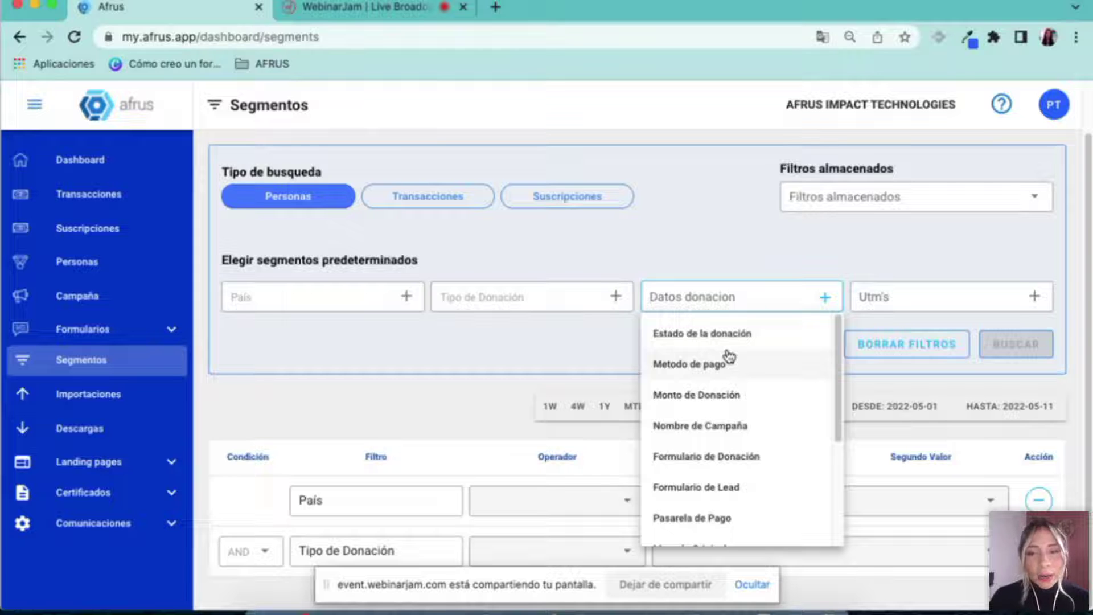
pyautogui.scroll(-1, 728, 356)
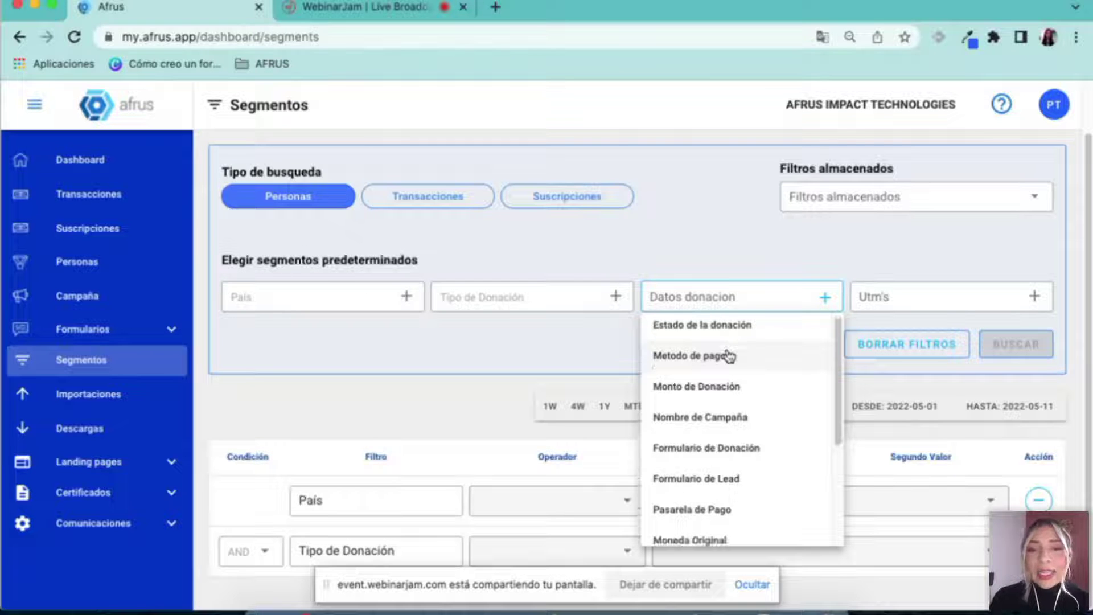
pyautogui.scroll(1, 729, 356)
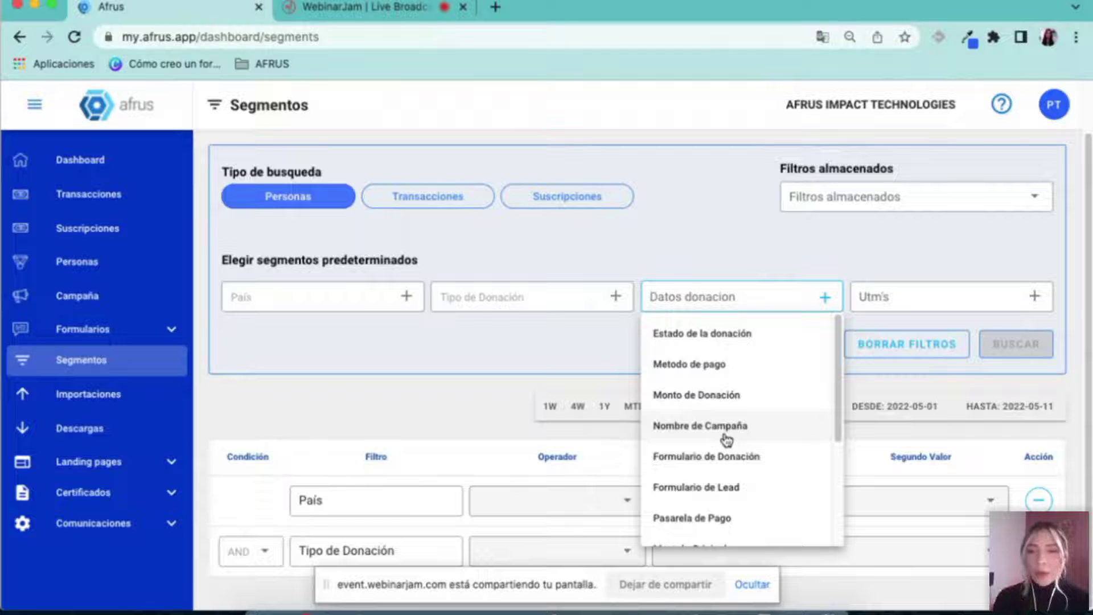
pyautogui.scroll(-2, 727, 440)
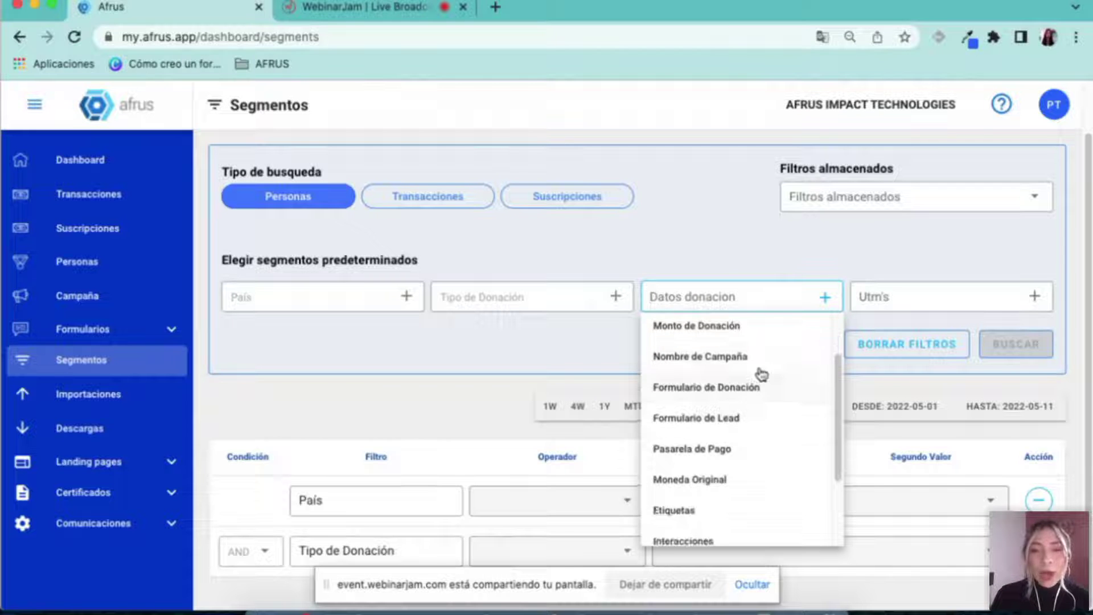
pyautogui.scroll(-3, 740, 446)
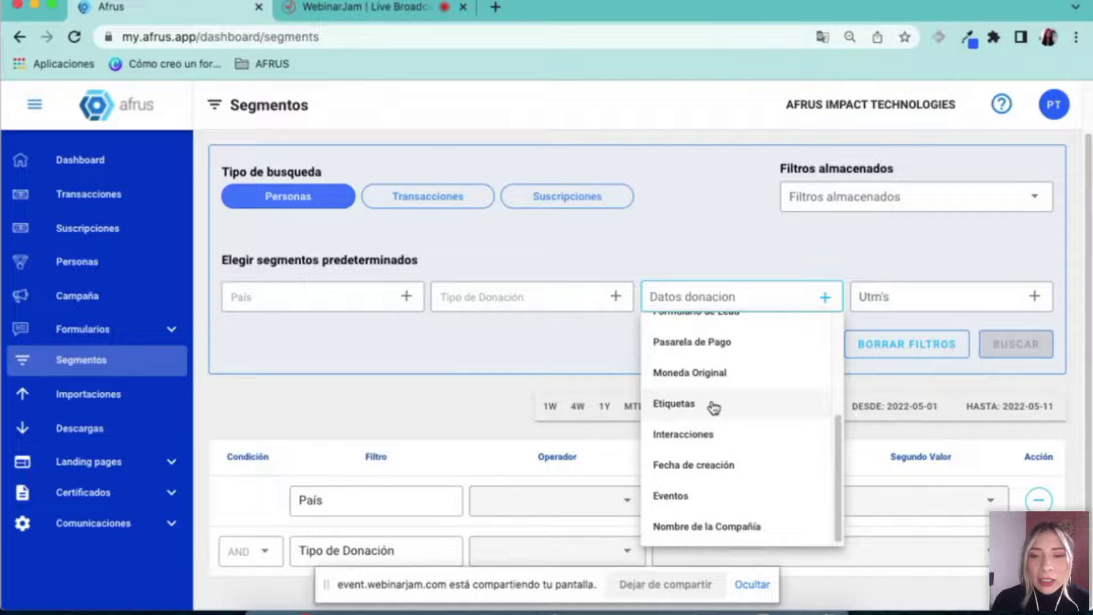
pyautogui.scroll(-1, 712, 416)
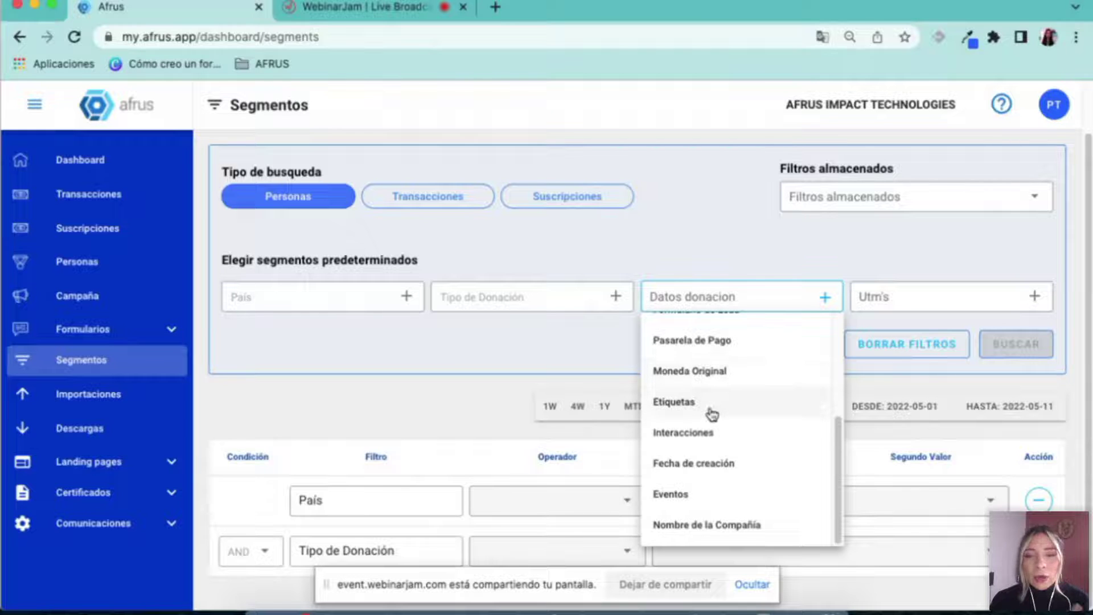
pyautogui.click(711, 414)
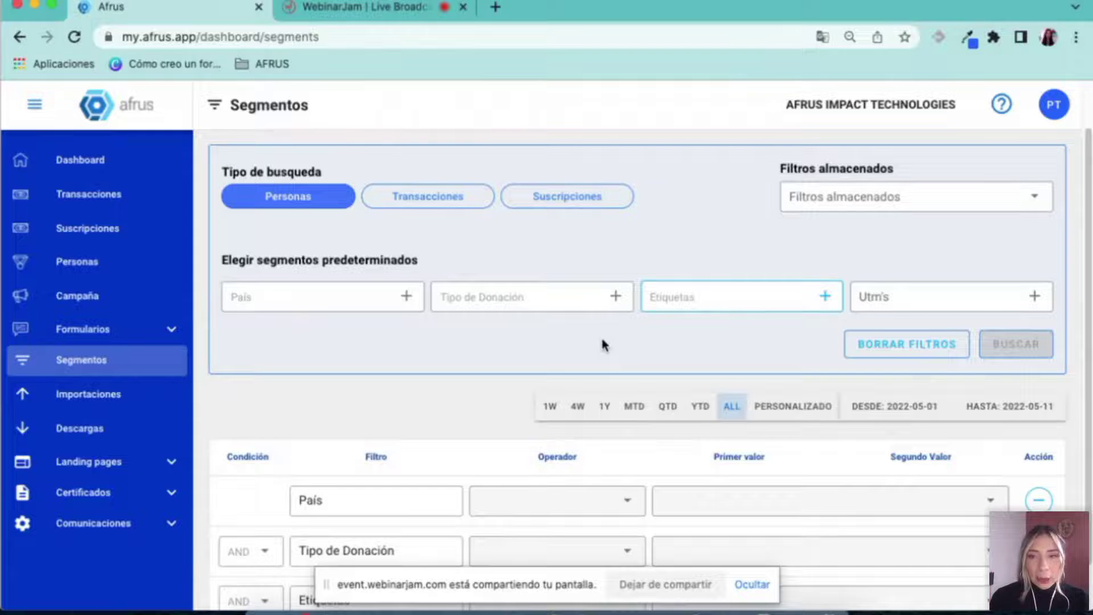
pyautogui.click(908, 302)
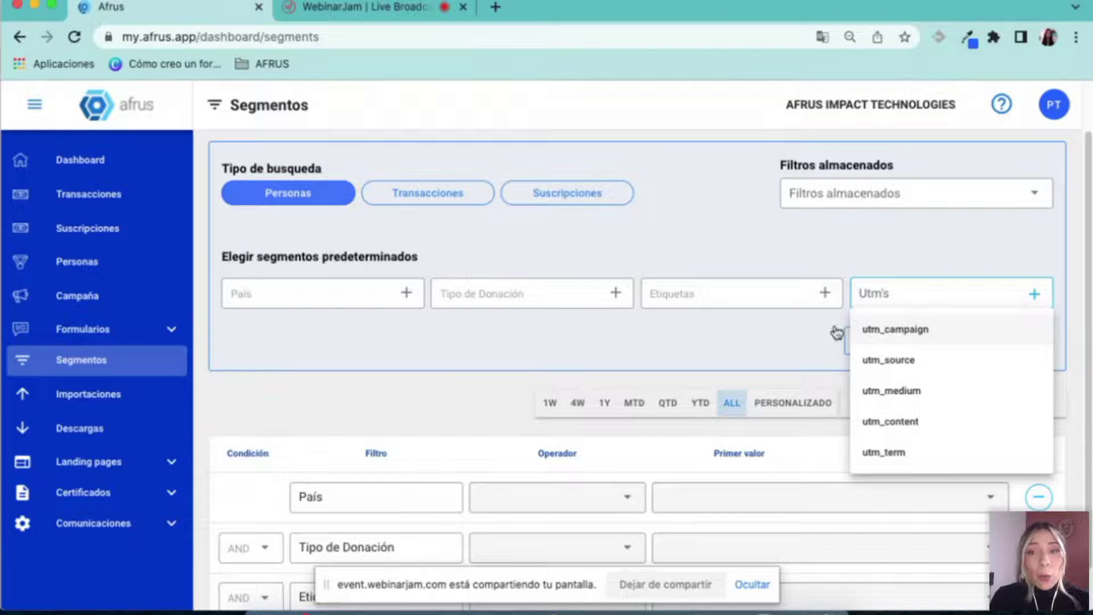
pyautogui.click(783, 343)
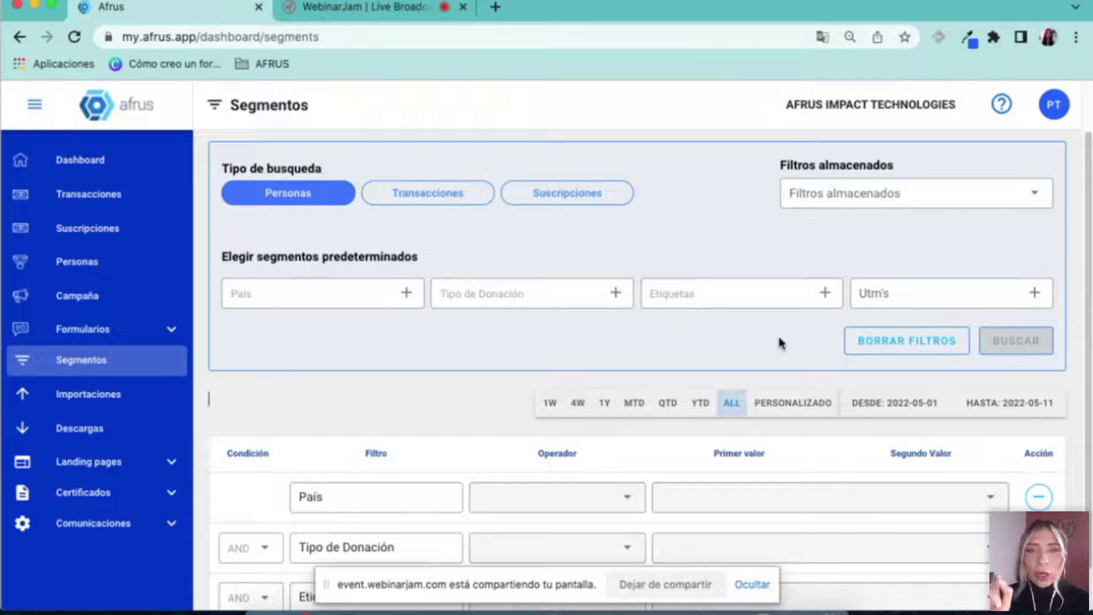
# Set the País filter to the operator Igual with Mexico as its first value.
pyautogui.scroll(-1, 782, 343)
pyautogui.scroll(-1, 779, 340)
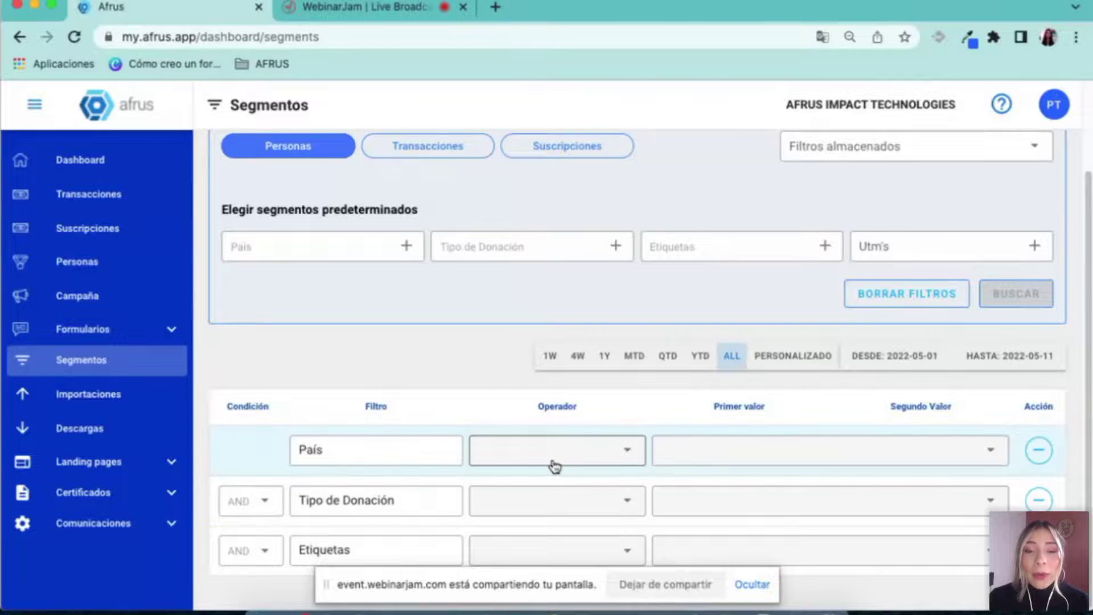
pyautogui.click(583, 462)
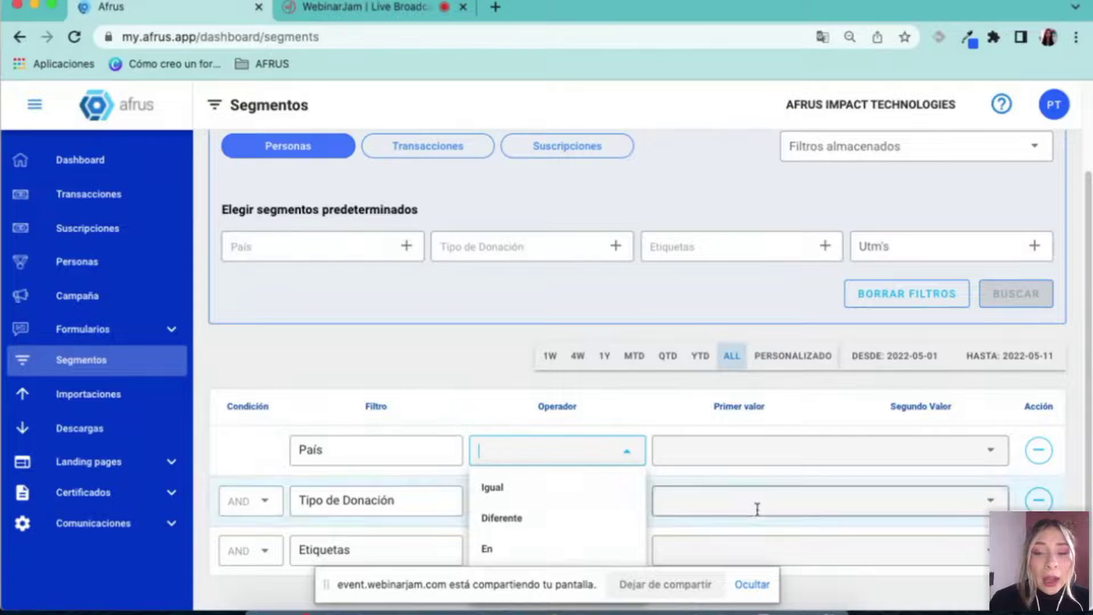
pyautogui.click(737, 584)
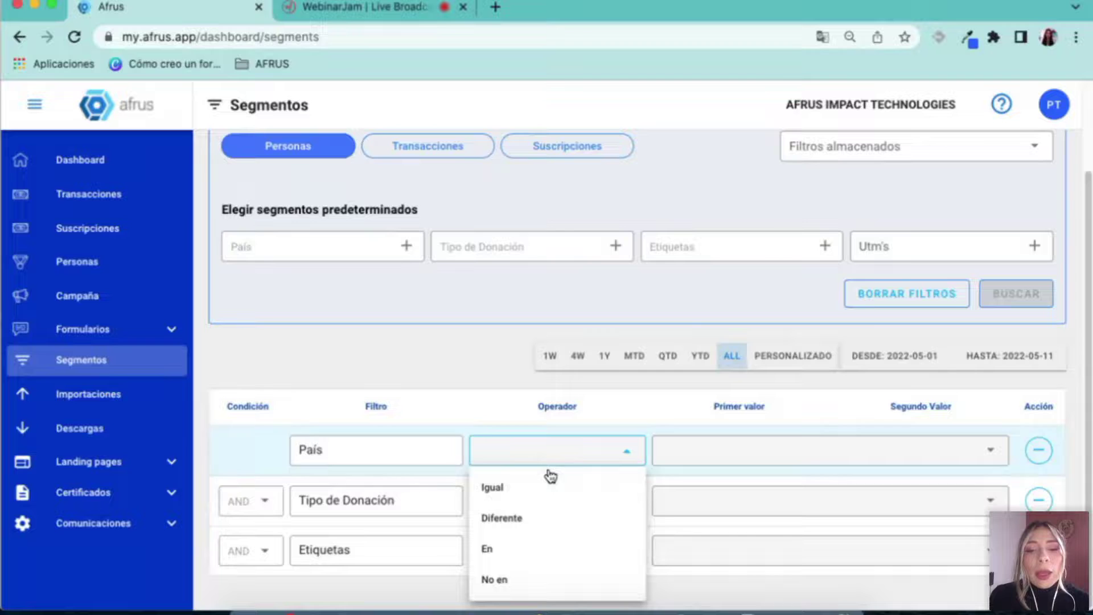
pyautogui.click(551, 491)
pyautogui.click(696, 446)
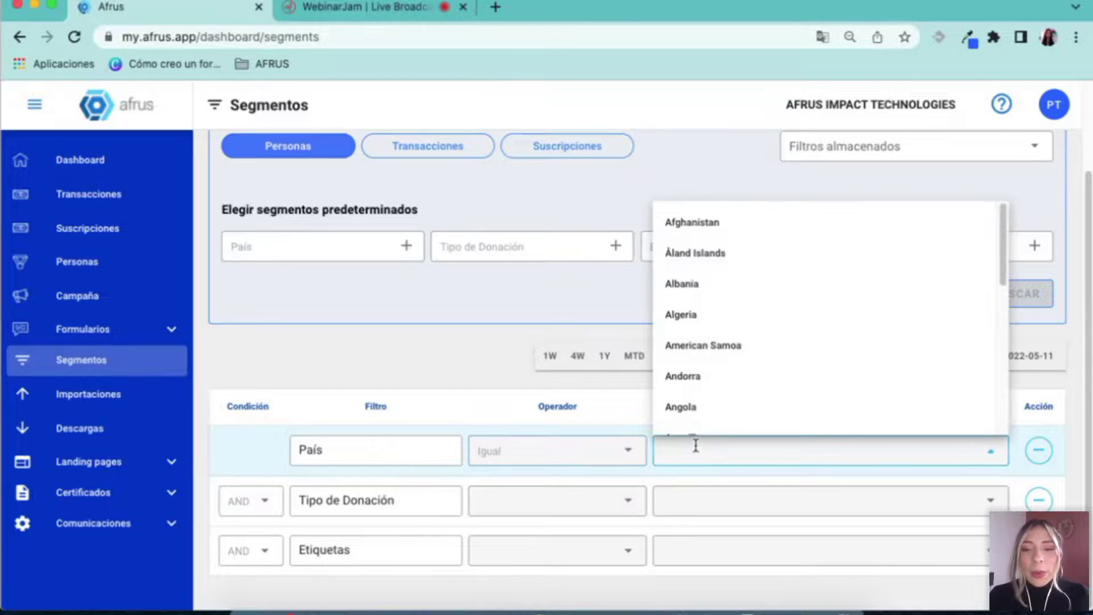
pyautogui.write('méxi')
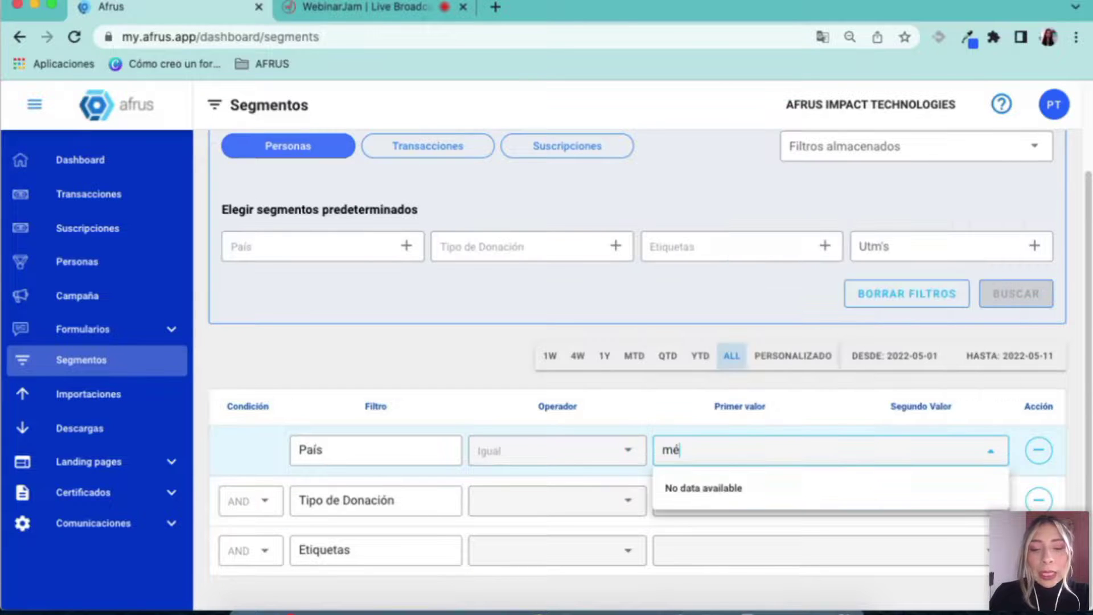
pyautogui.press('BackSpace')
pyautogui.press('BackSpace')
pyautogui.press('BackSpace')
pyautogui.press('BackSpace')
pyautogui.write('mex')
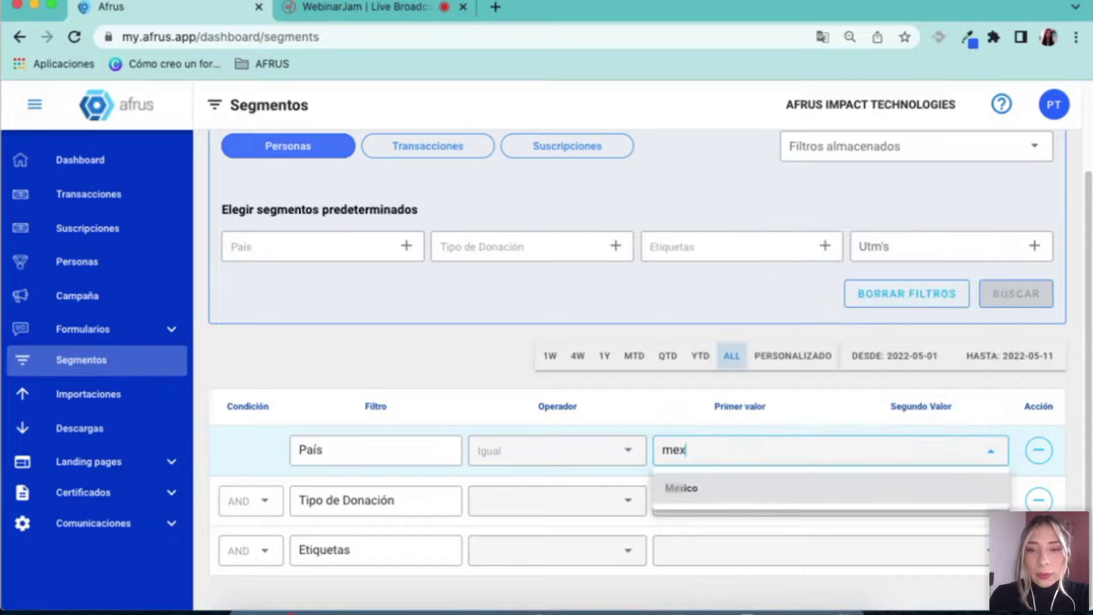
pyautogui.click(696, 490)
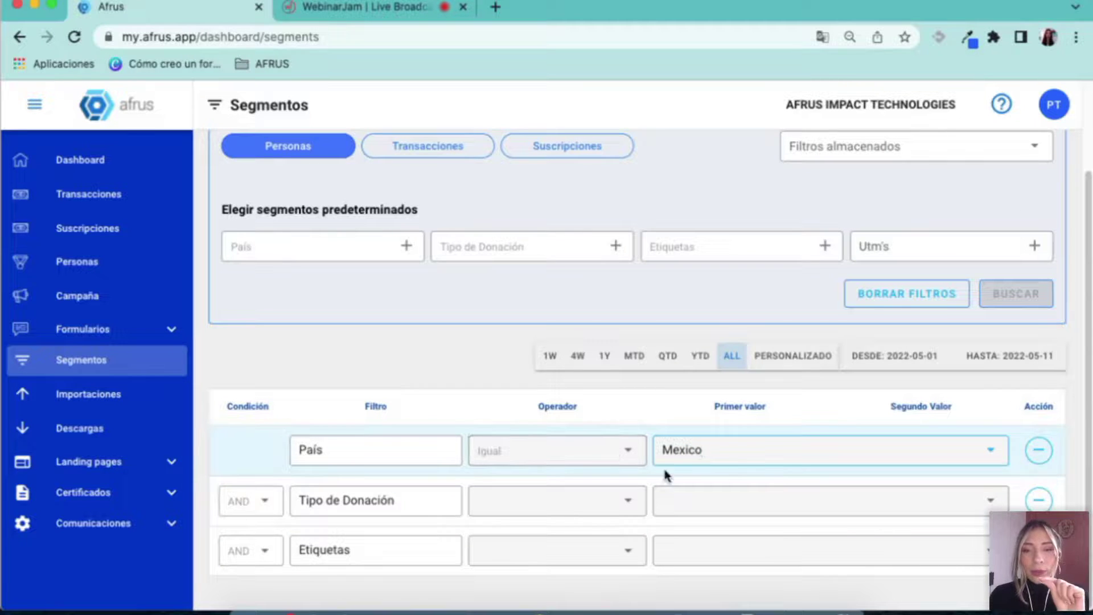
# Set the Tipo de Donación filter to the operator Igual with the value One Time.
pyautogui.click(561, 512)
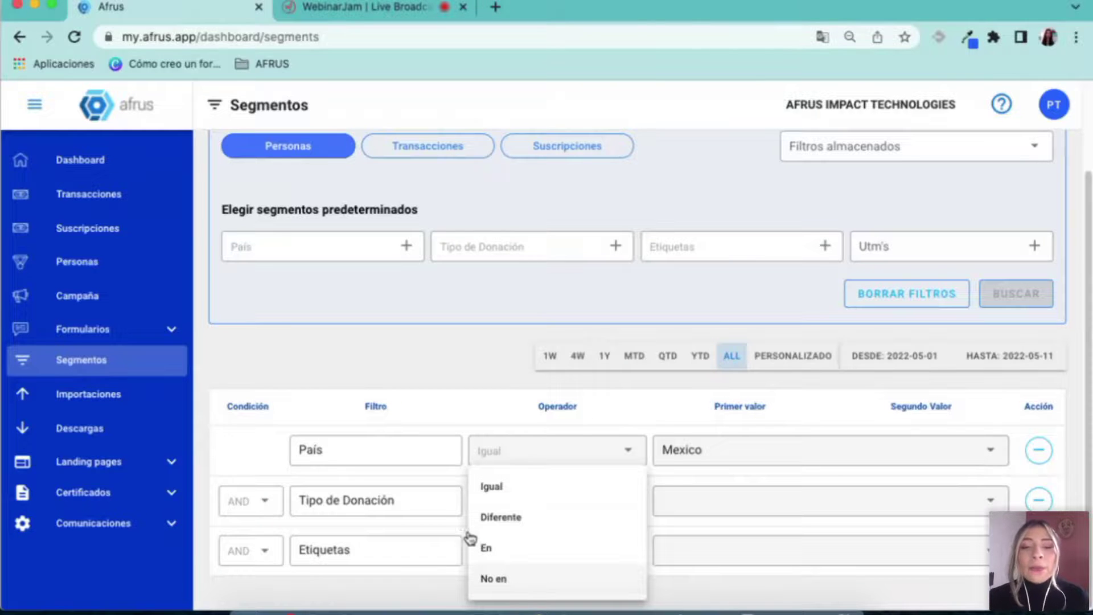
pyautogui.click(504, 500)
pyautogui.click(698, 505)
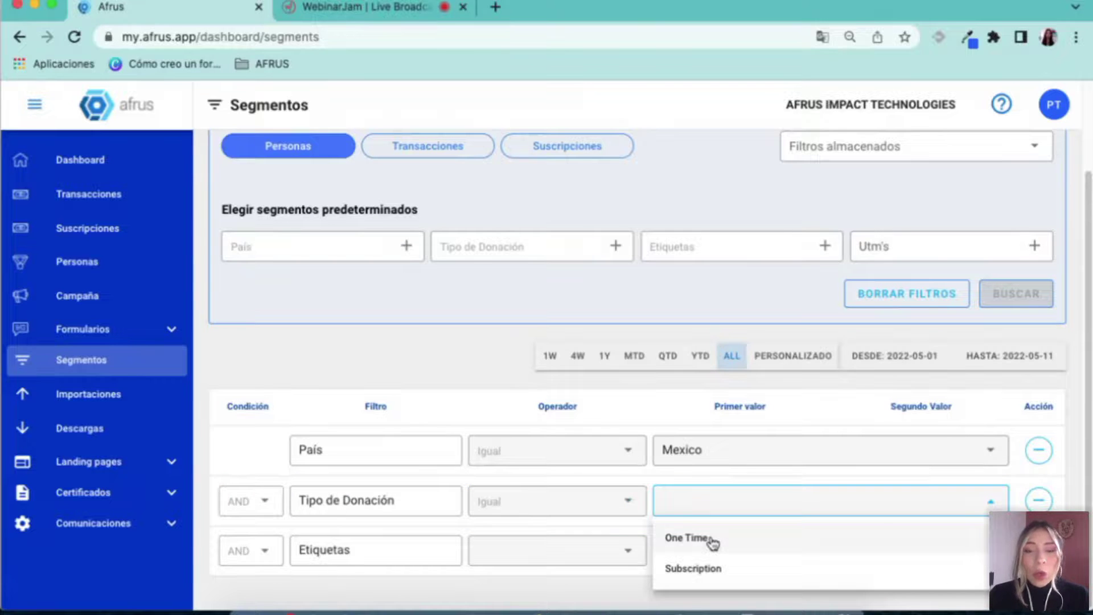
pyautogui.click(708, 540)
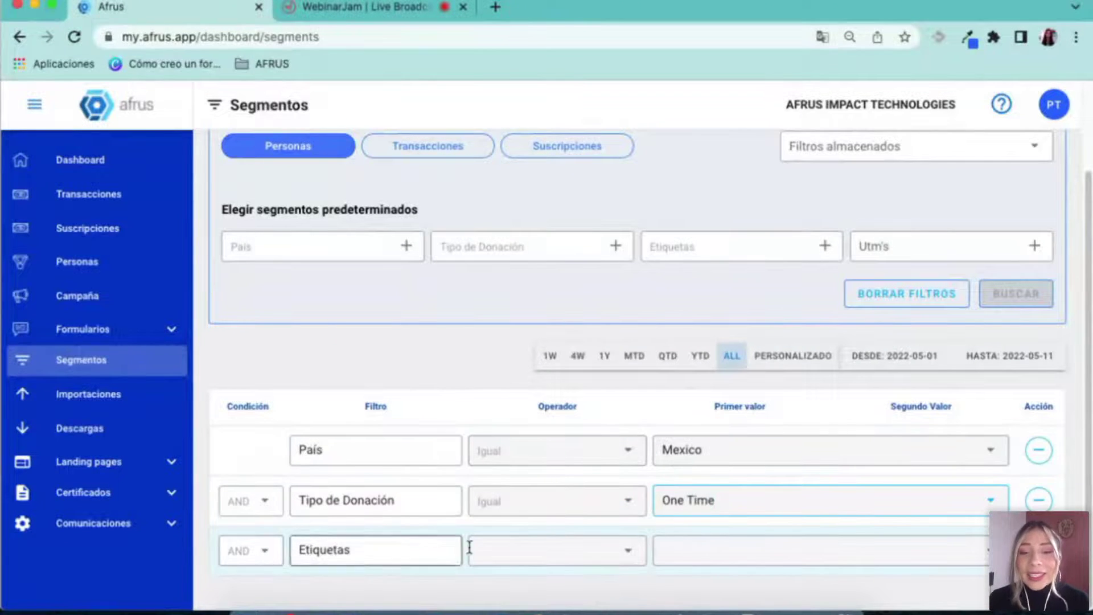
# Set the Etiquetas filter to the operator Igual with the tag afrus clientes ES as its value.
pyautogui.click(529, 556)
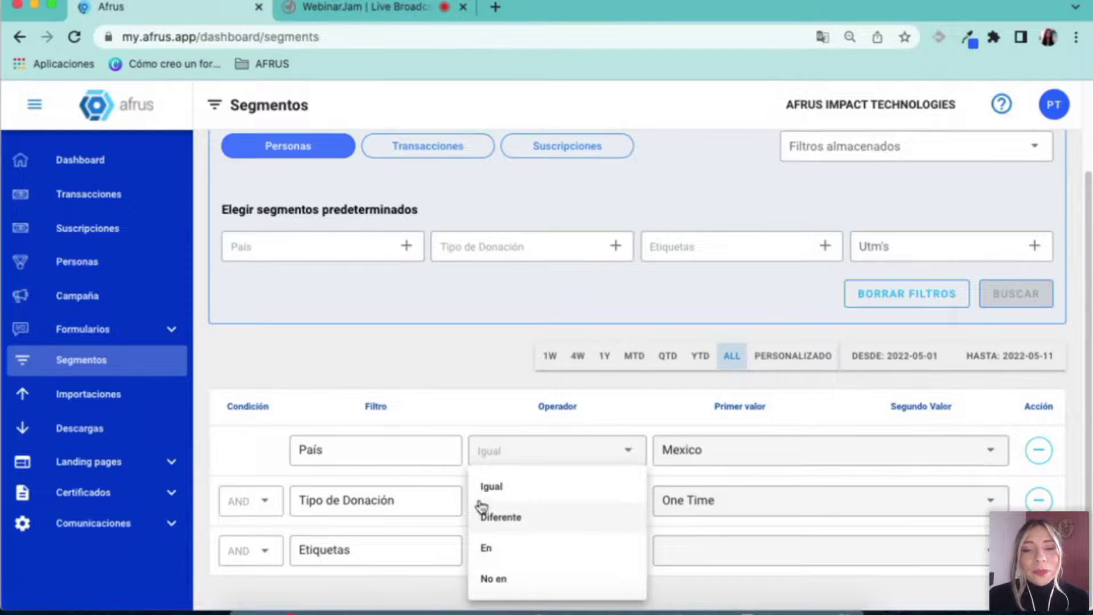
pyautogui.click(516, 492)
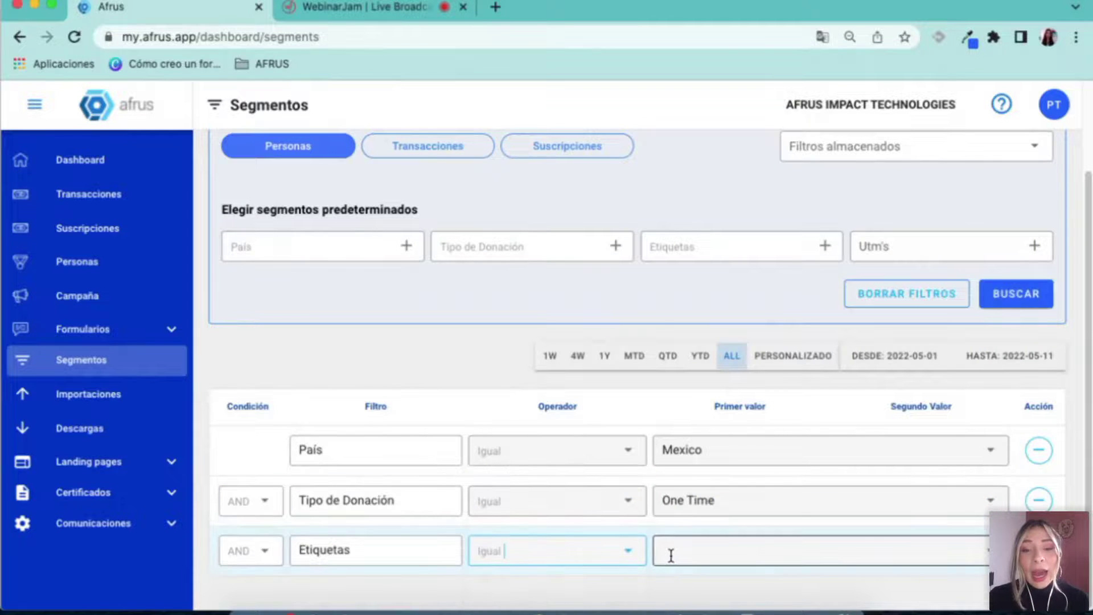
pyautogui.click(667, 554)
pyautogui.scroll(-5, 716, 388)
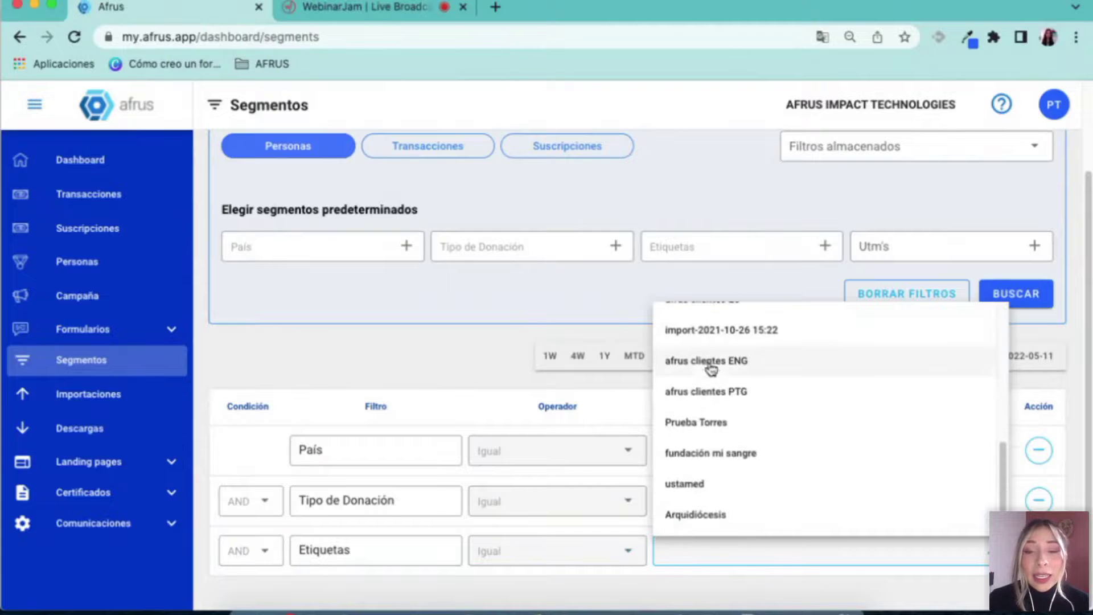
pyautogui.scroll(5, 720, 398)
pyautogui.scroll(4, 722, 412)
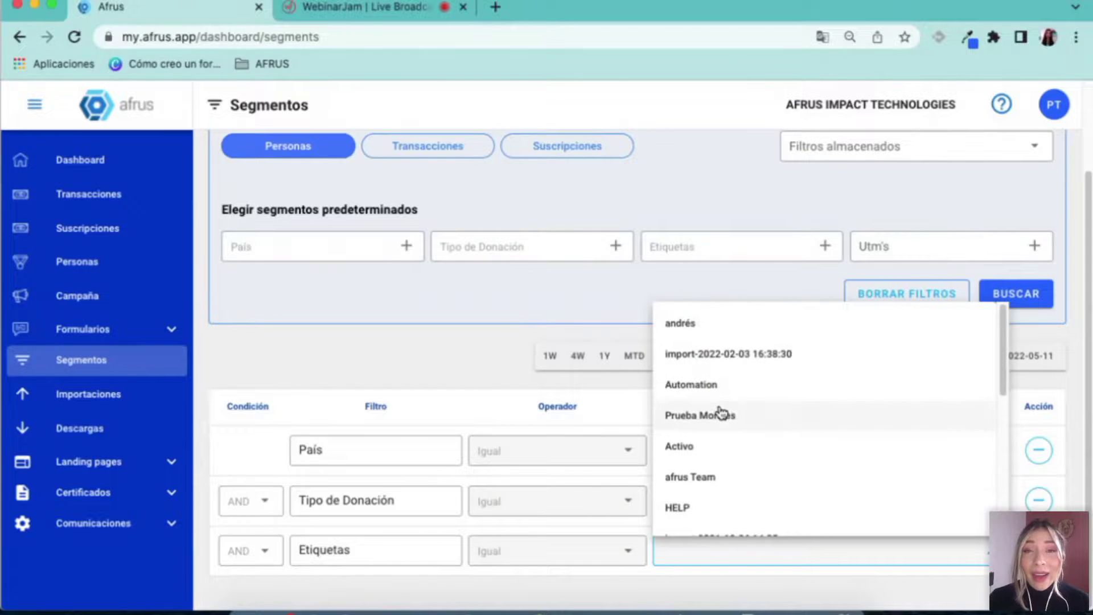
pyautogui.scroll(-4, 745, 480)
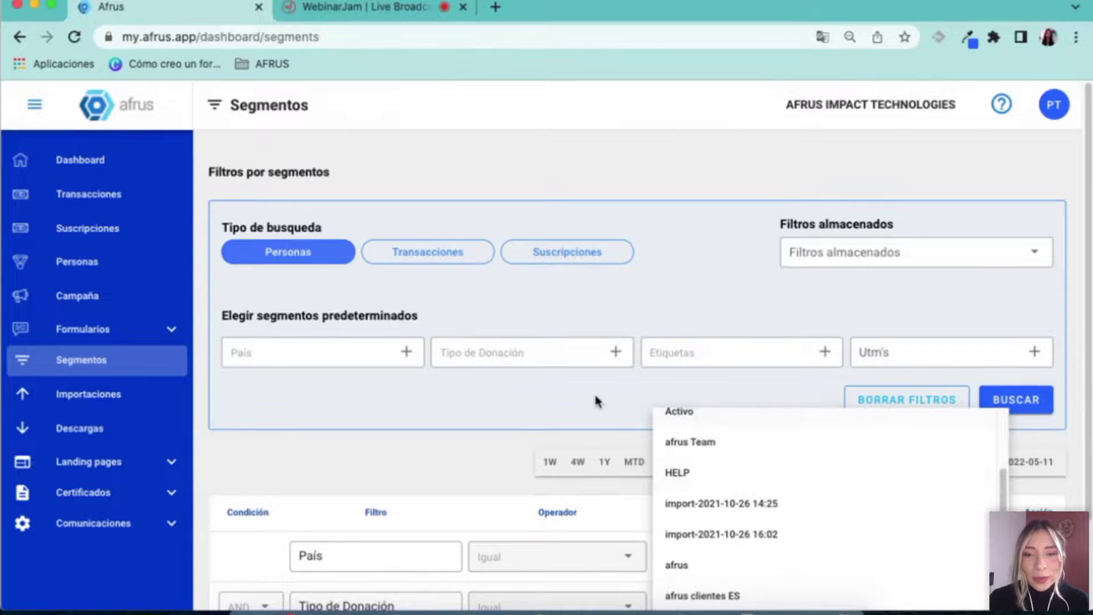
pyautogui.scroll(-3, 590, 398)
pyautogui.click(739, 489)
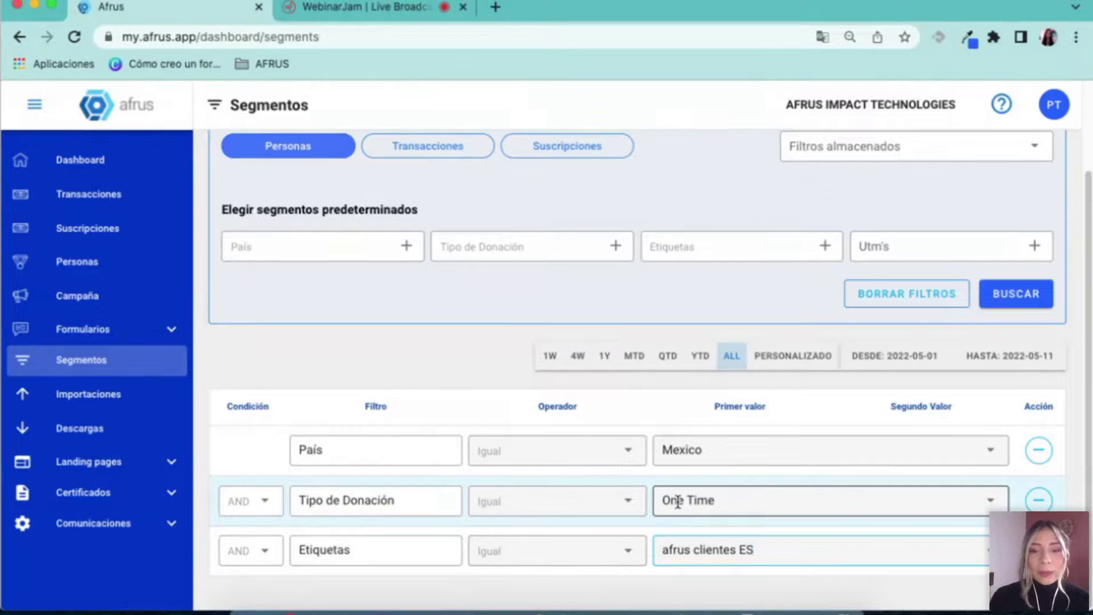
# Run the segment search, and review the subscription, transaction and donation totals together with the list of matching people.
pyautogui.click(1001, 293)
pyautogui.click(1001, 293)
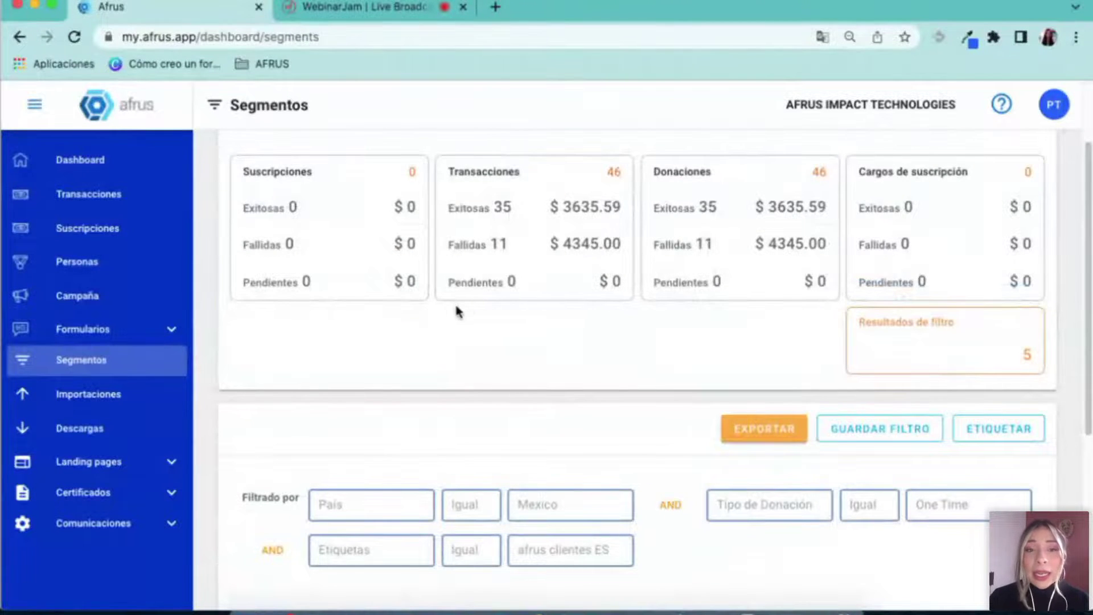
pyautogui.moveTo(422, 173); pyautogui.dragTo(387, 175)
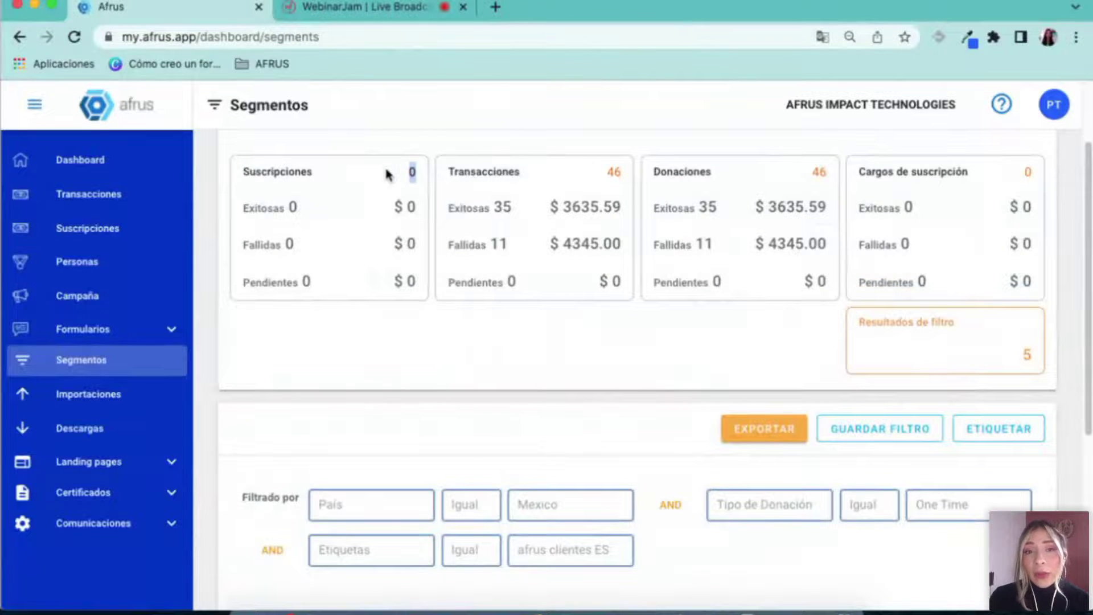
pyautogui.moveTo(624, 174); pyautogui.dragTo(598, 177)
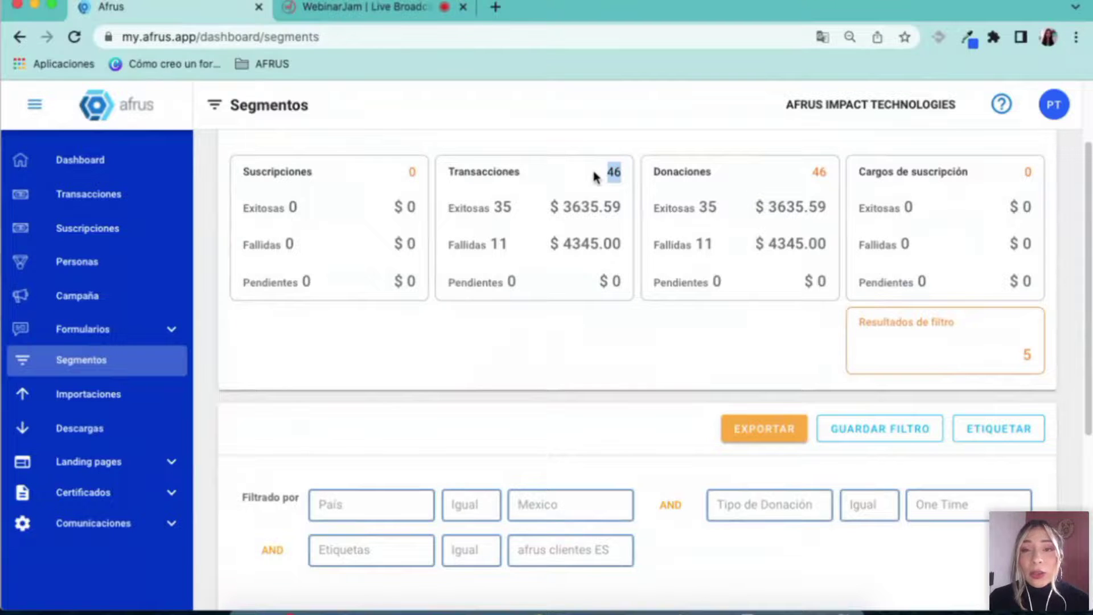
pyautogui.moveTo(835, 170); pyautogui.dragTo(799, 173)
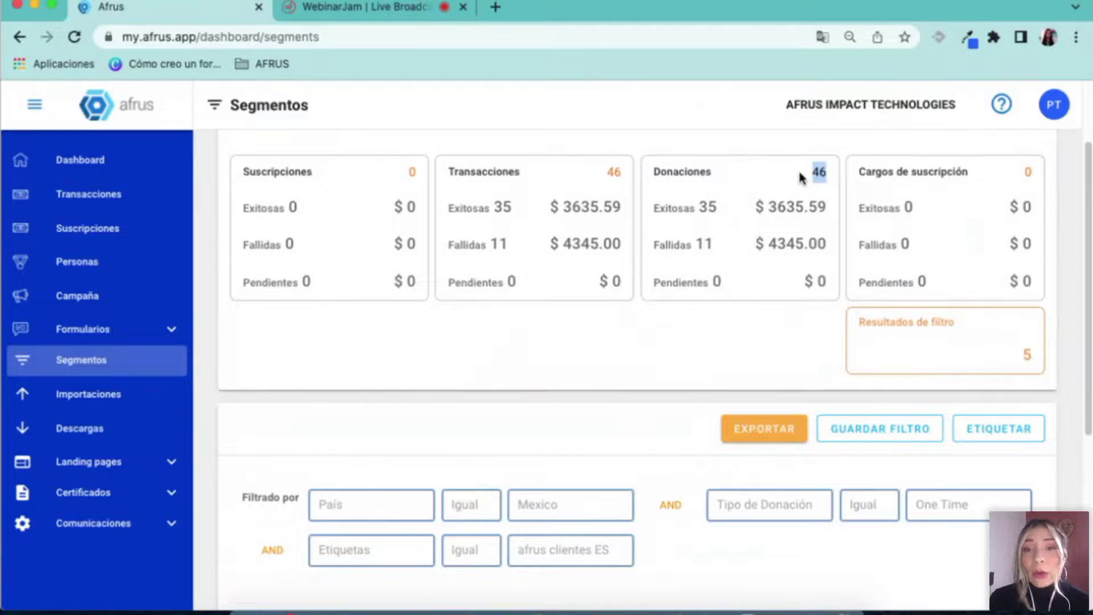
pyautogui.scroll(-4, 748, 313)
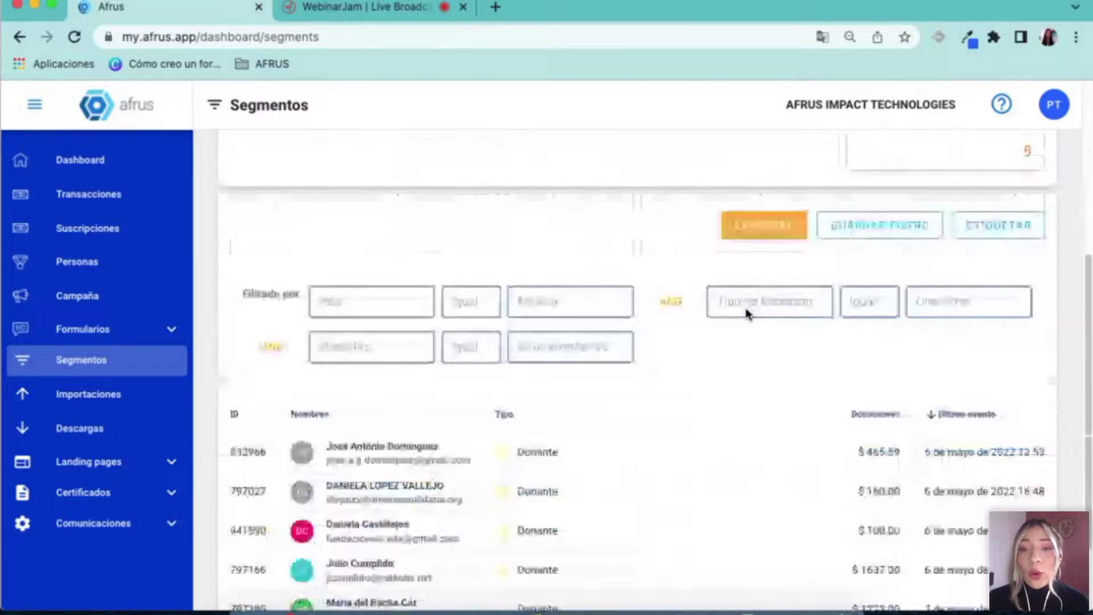
pyautogui.scroll(-2, 695, 311)
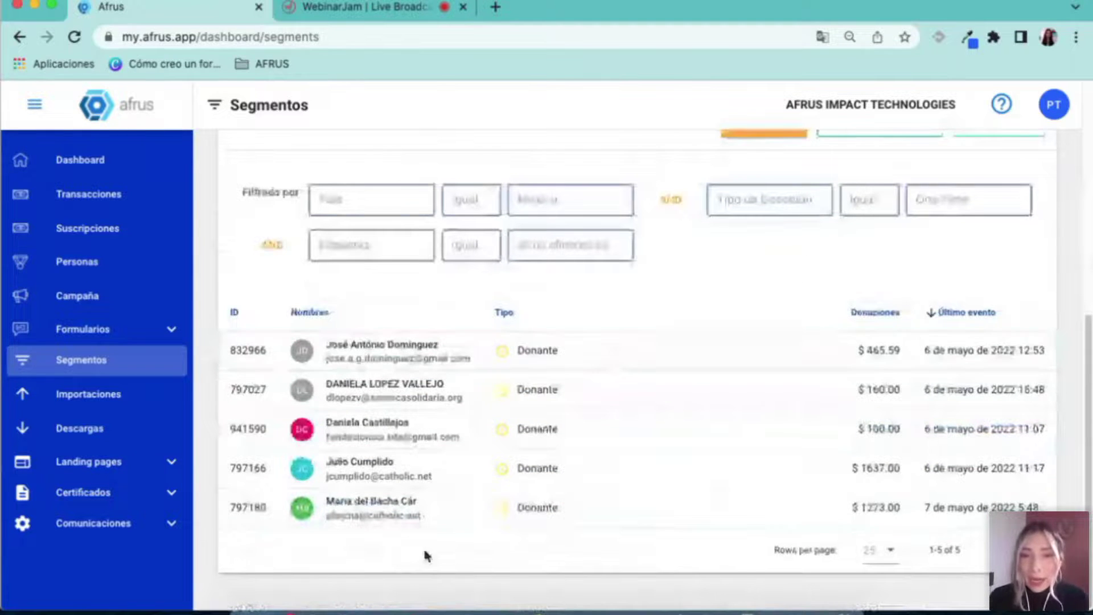
# Check which file types are offered for exporting the segment results, and leave the export dialog without exporting.
pyautogui.scroll(1, 661, 308)
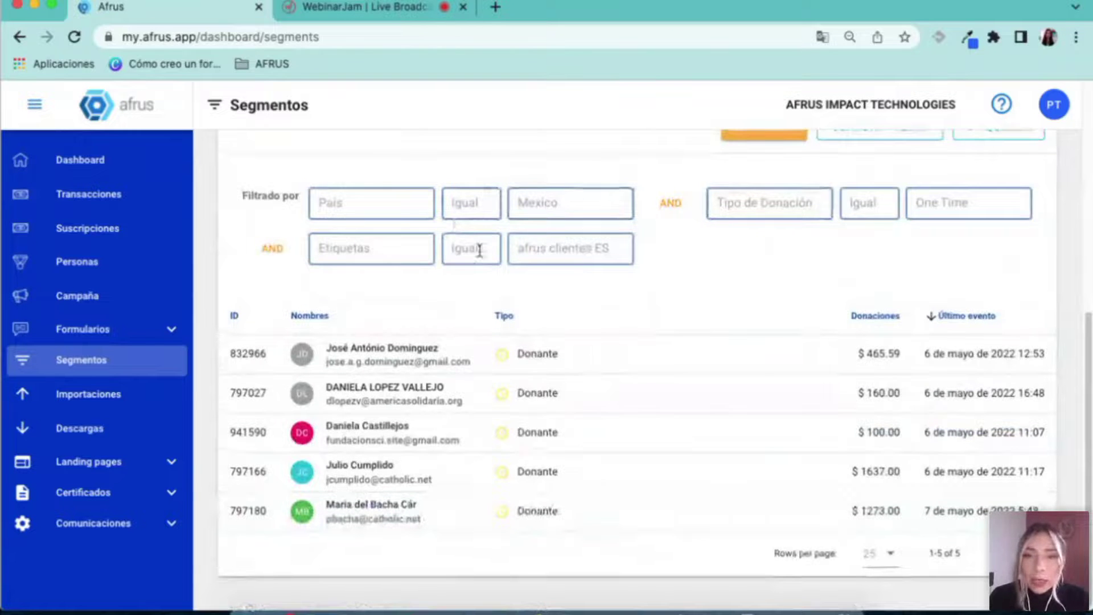
pyautogui.scroll(1, 678, 239)
pyautogui.scroll(1, 678, 239)
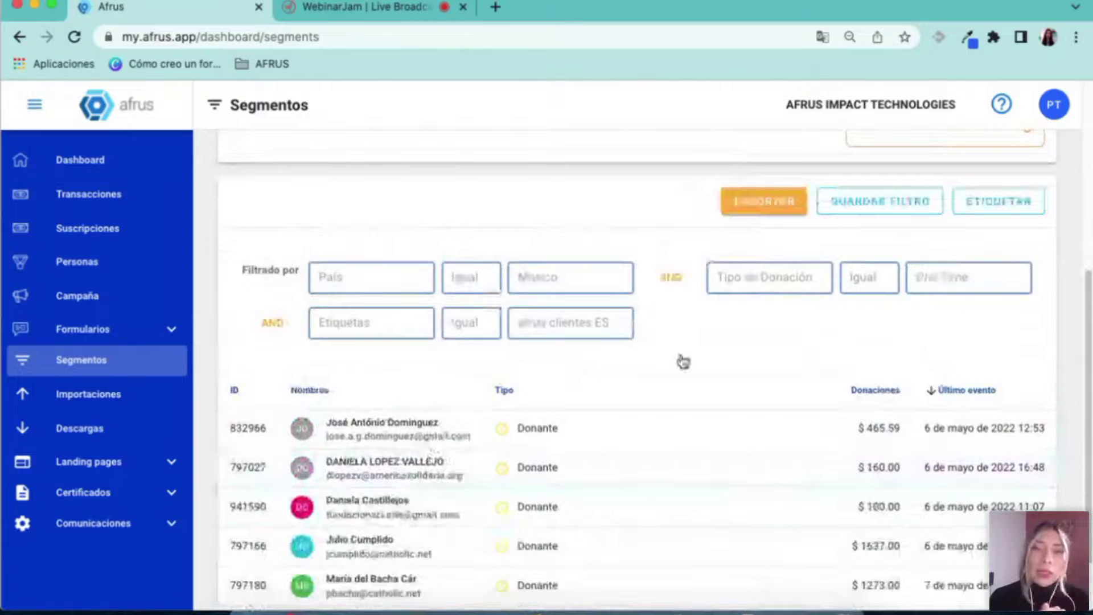
pyautogui.click(754, 211)
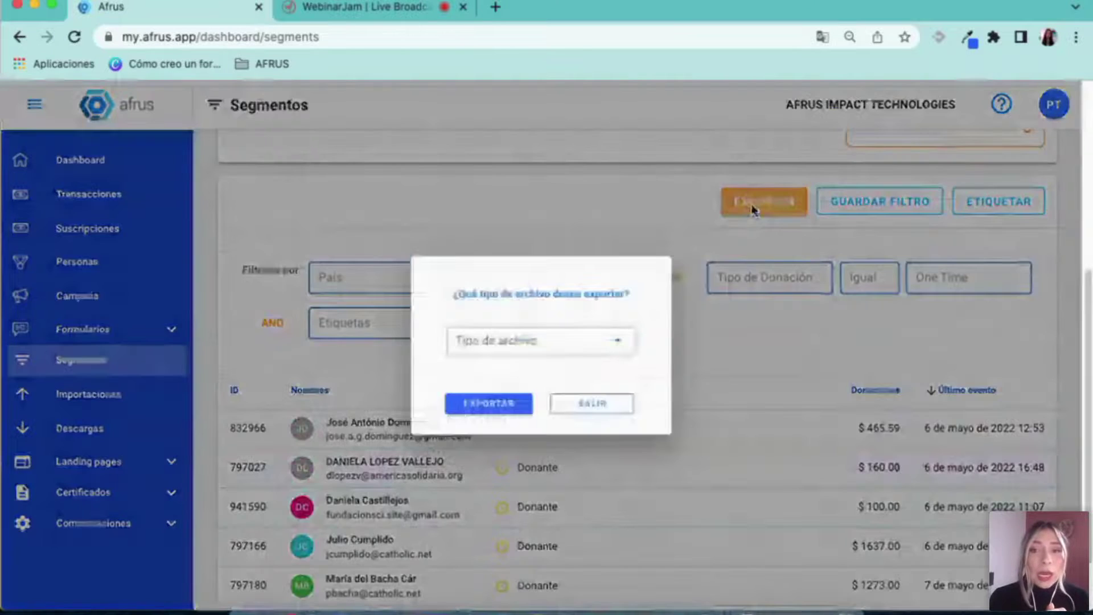
pyautogui.click(609, 352)
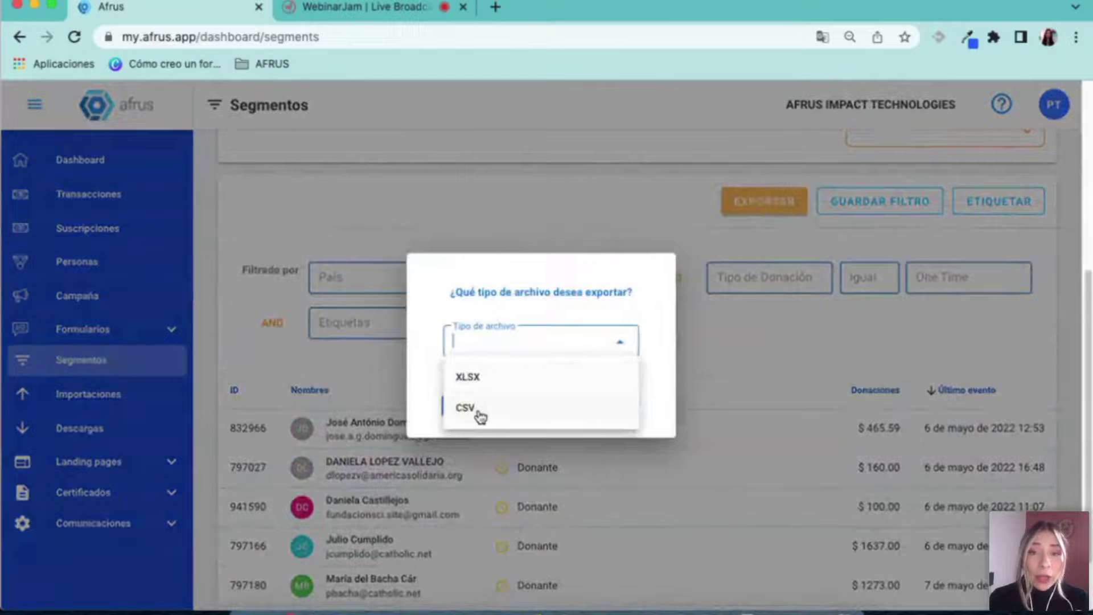
pyautogui.click(679, 357)
pyautogui.click(574, 408)
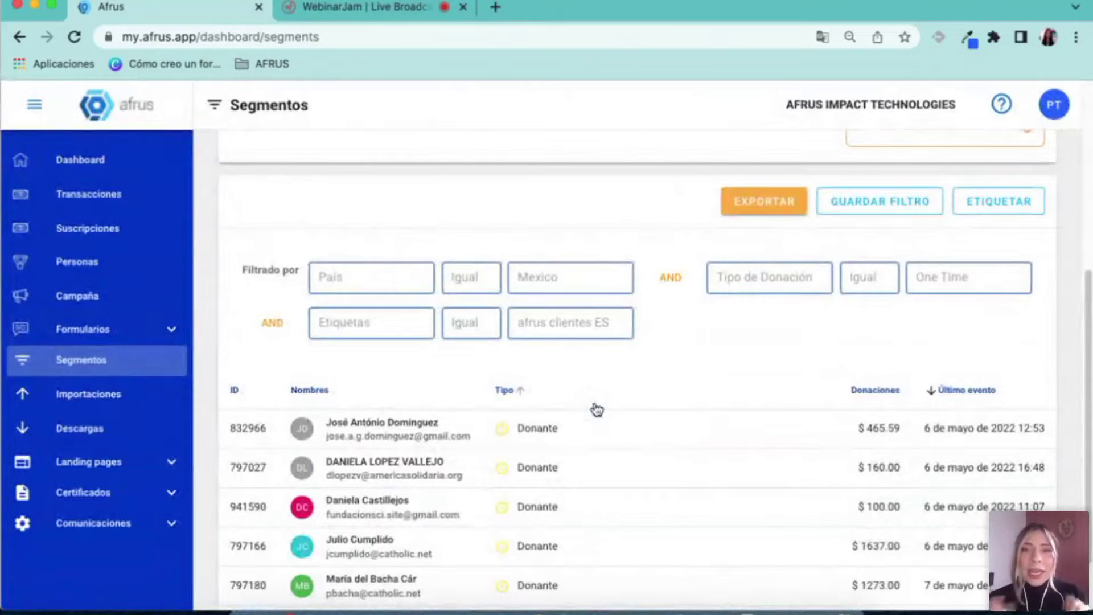
# Start saving the current filter and name it donantes mex.
pyautogui.click(864, 206)
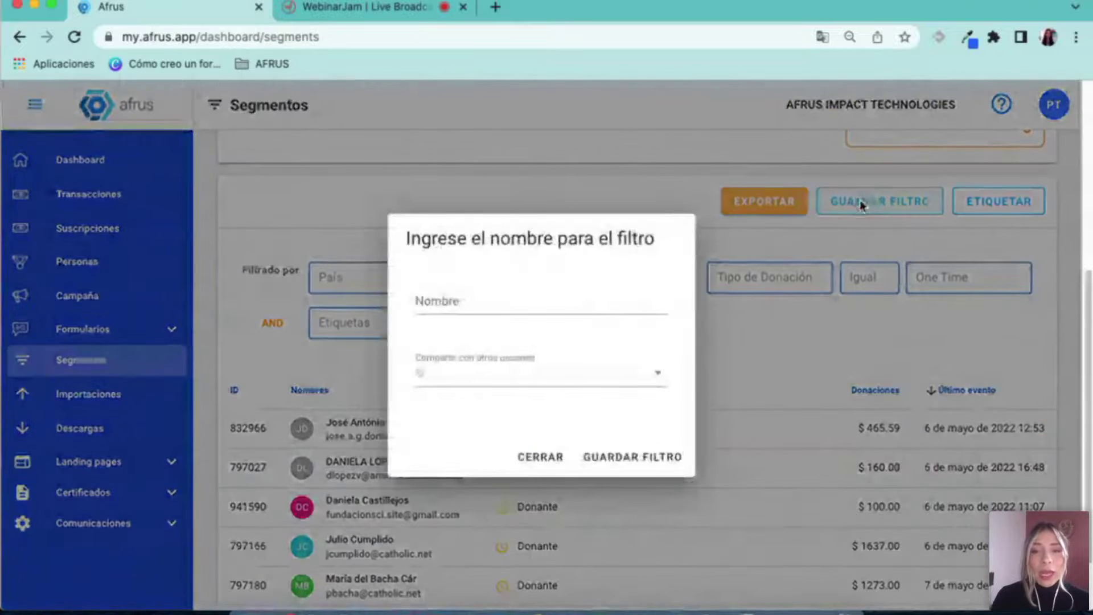
pyautogui.click(618, 303)
pyautogui.write('ma')
pyautogui.press('BackSpace')
pyautogui.press('BackSpace')
pyautogui.write('doant')
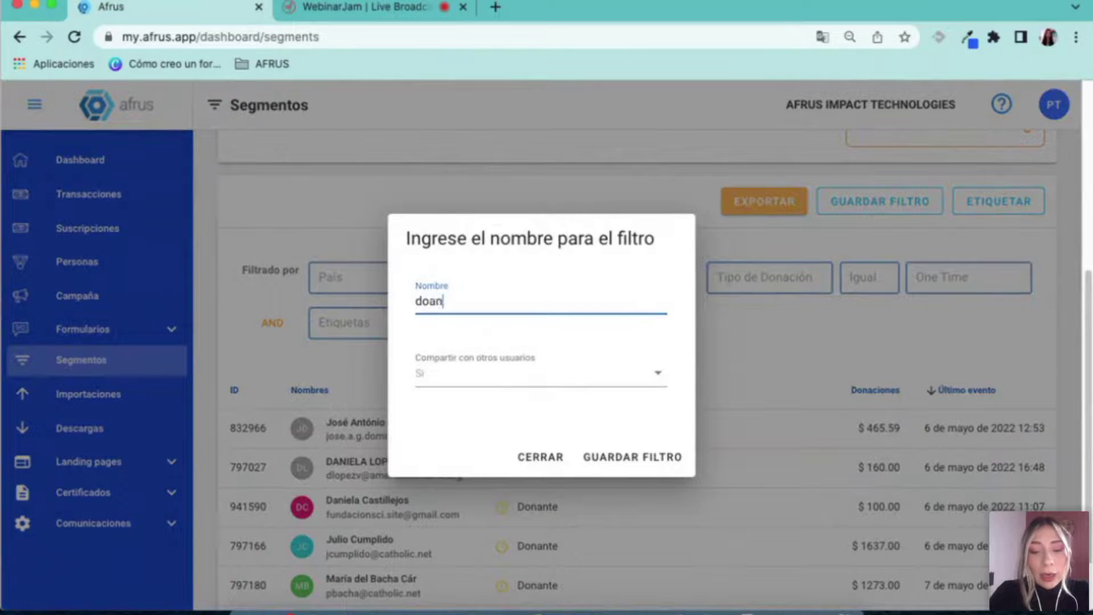
pyautogui.press('BackSpace')
pyautogui.press('BackSpace')
pyautogui.press('BackSpace')
pyautogui.write('n')
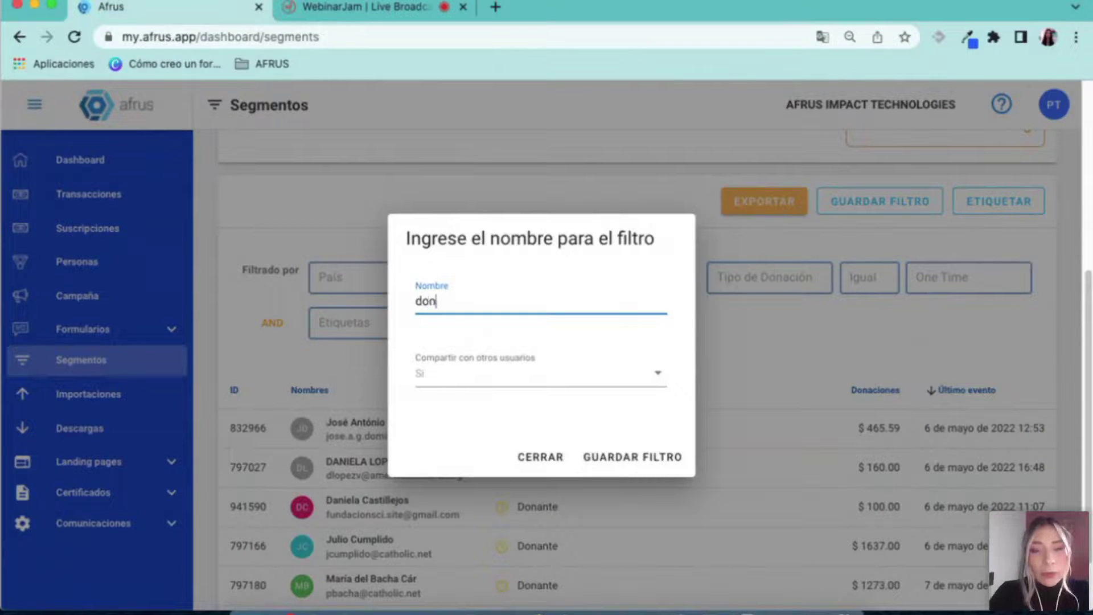
pyautogui.write('ant')
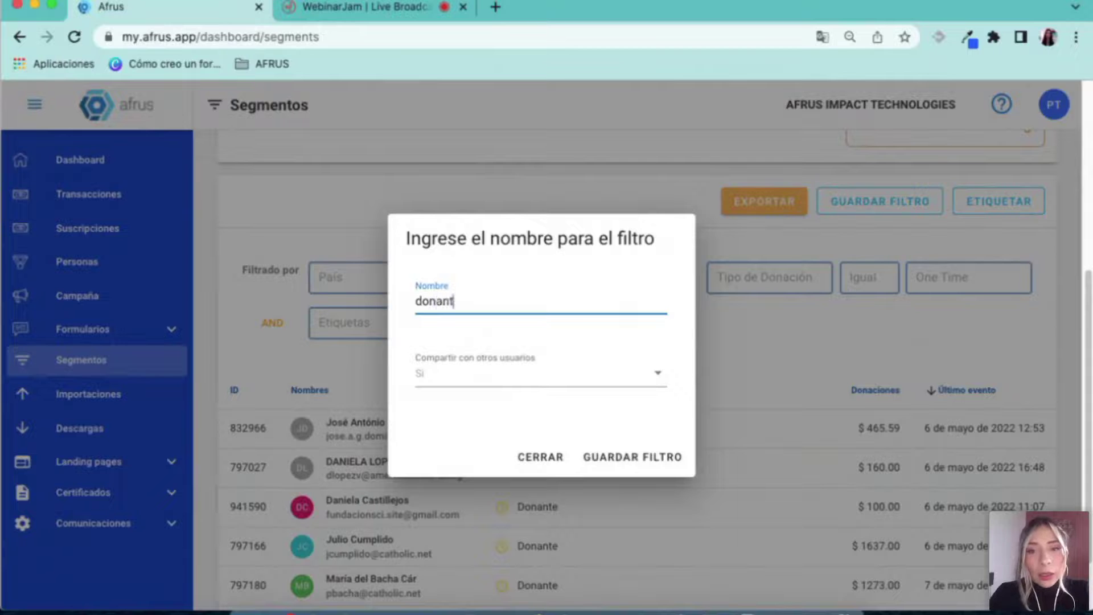
pyautogui.write('es mex')
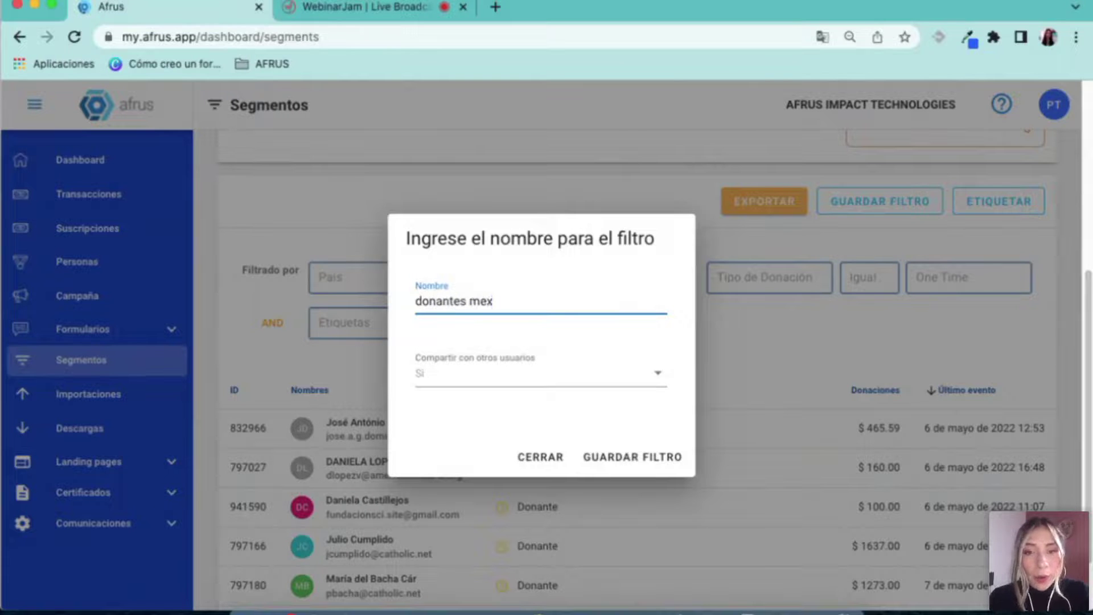
# Set sharing the filter with other users to No and save the filter.
pyautogui.click(520, 378)
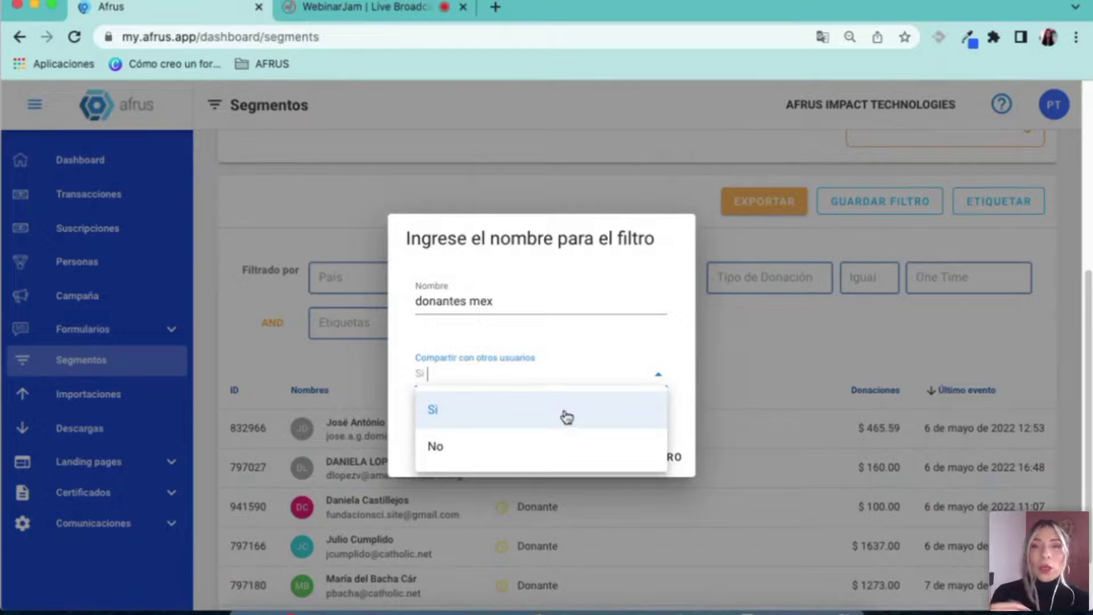
pyautogui.click(536, 450)
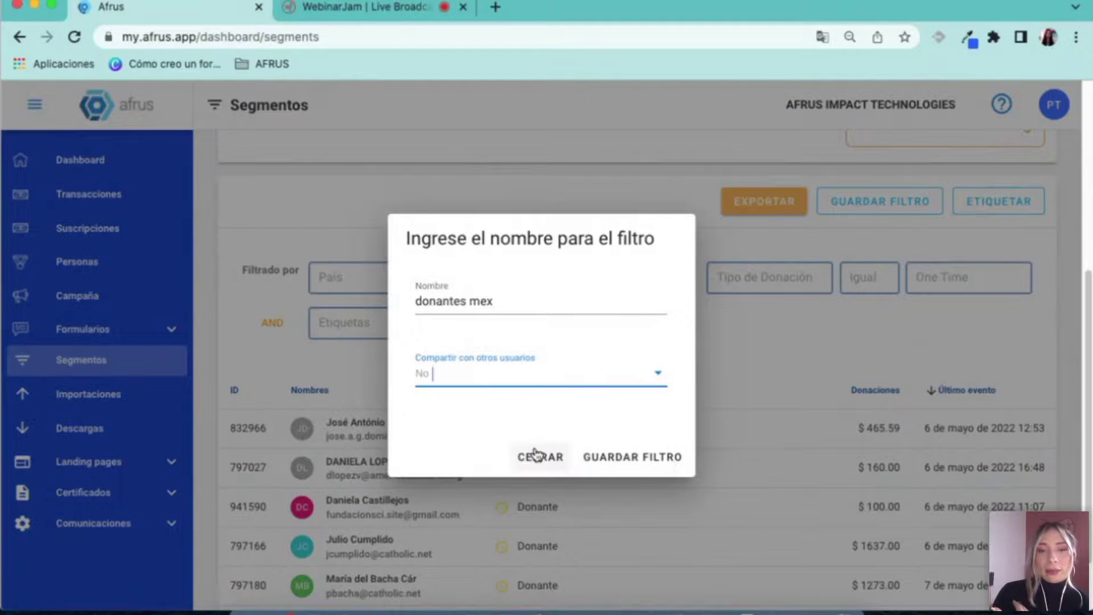
pyautogui.click(632, 457)
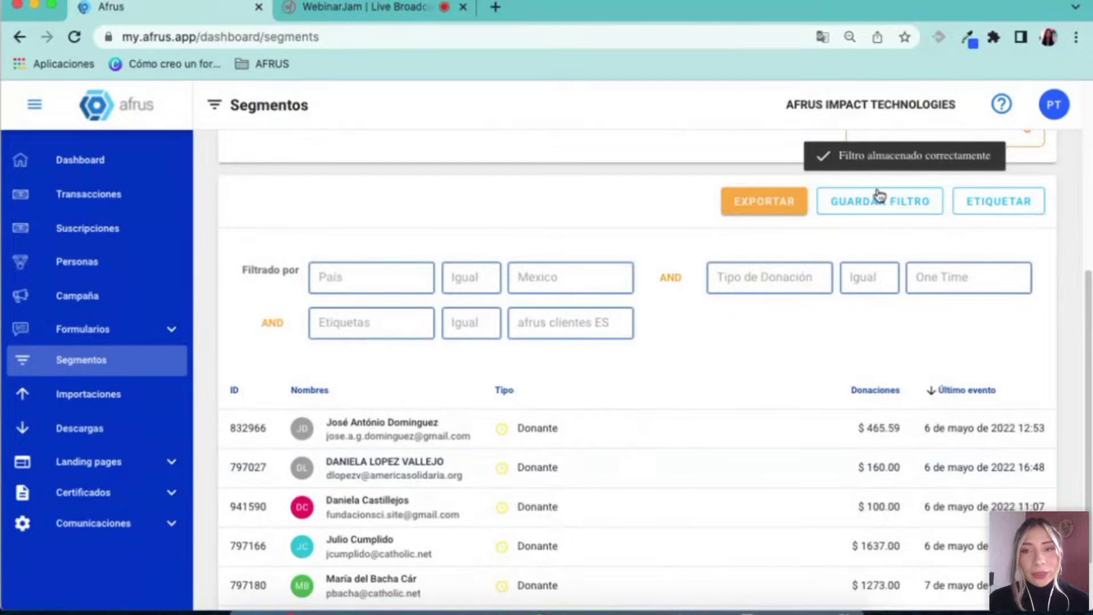
# Browse the existing tags that can be applied to the segment results, and close the tag selection without choosing one.
pyautogui.click(977, 203)
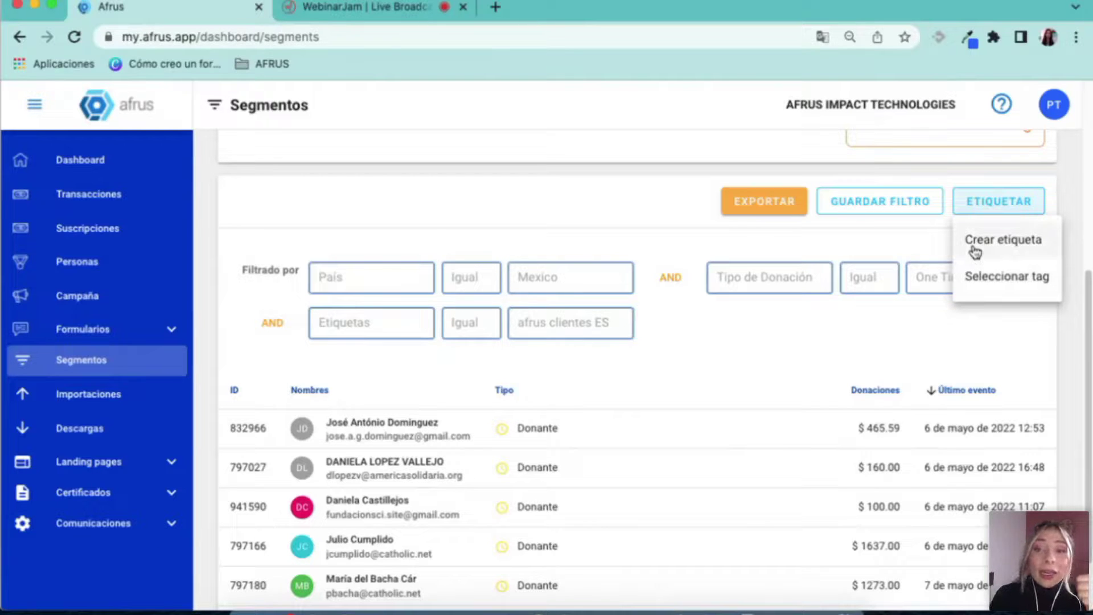
pyautogui.click(978, 279)
pyautogui.click(598, 336)
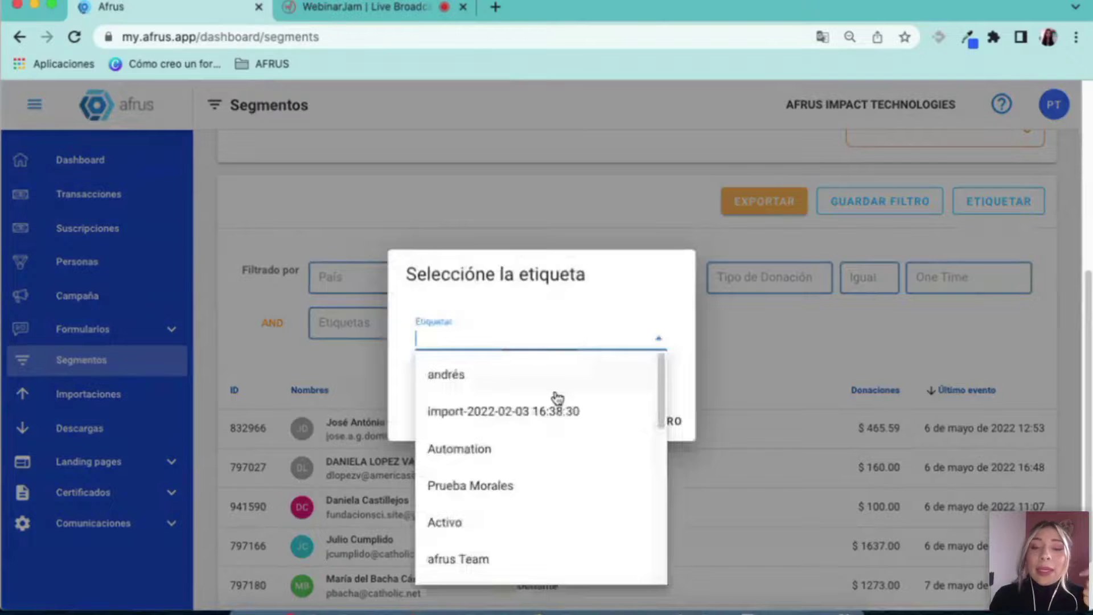
pyautogui.scroll(-10, 559, 459)
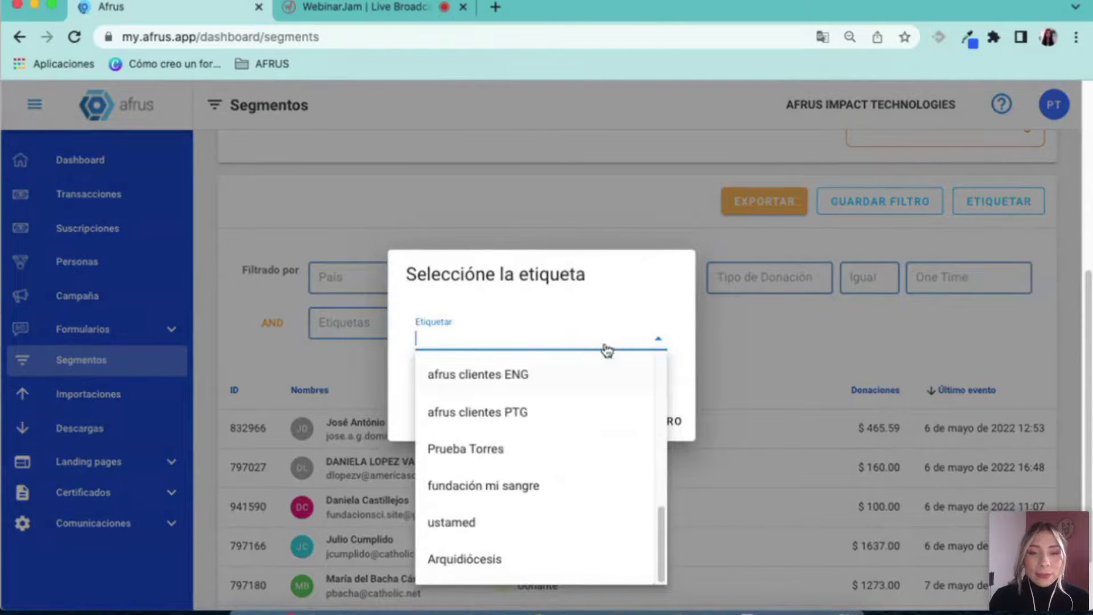
pyautogui.click(652, 329)
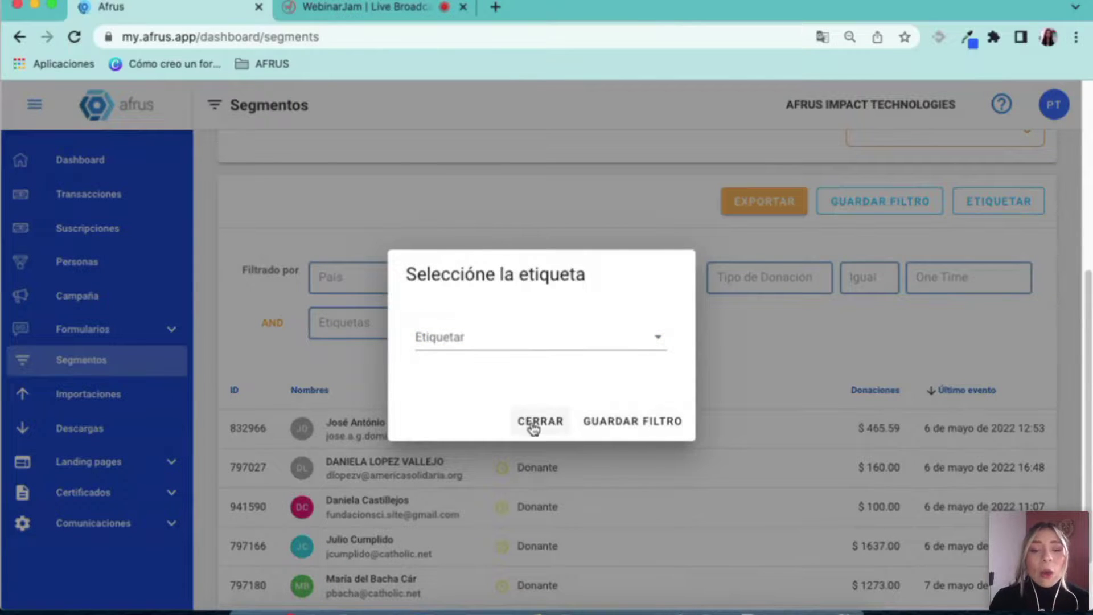
pyautogui.click(533, 424)
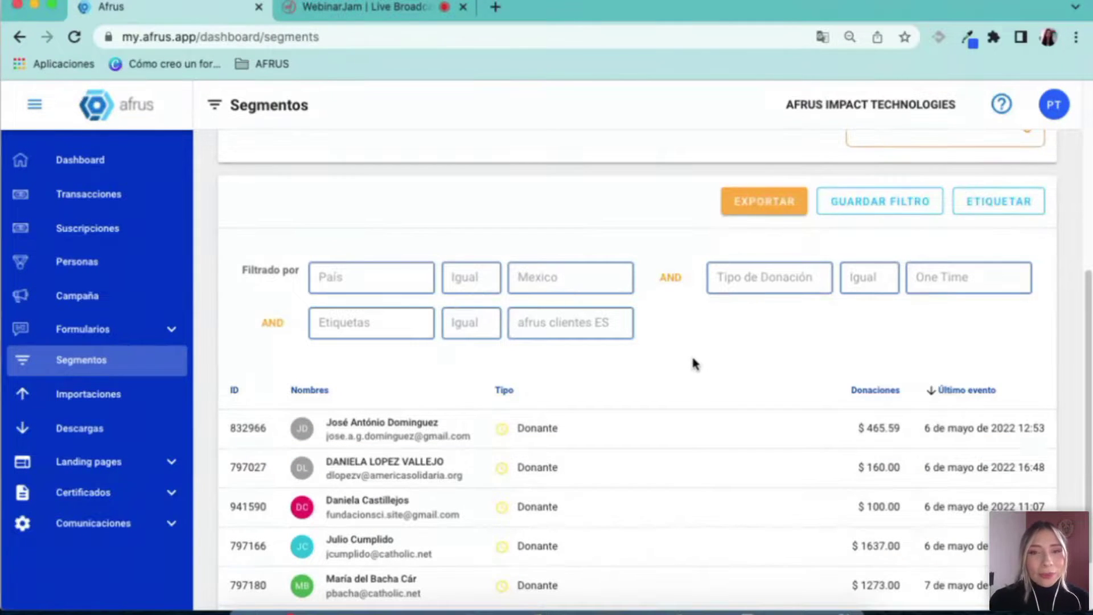
# Return from the results to the segment filters, and check the list of stored filters and the current filter rows.
pyautogui.scroll(4, 694, 361)
pyautogui.scroll(3, 693, 365)
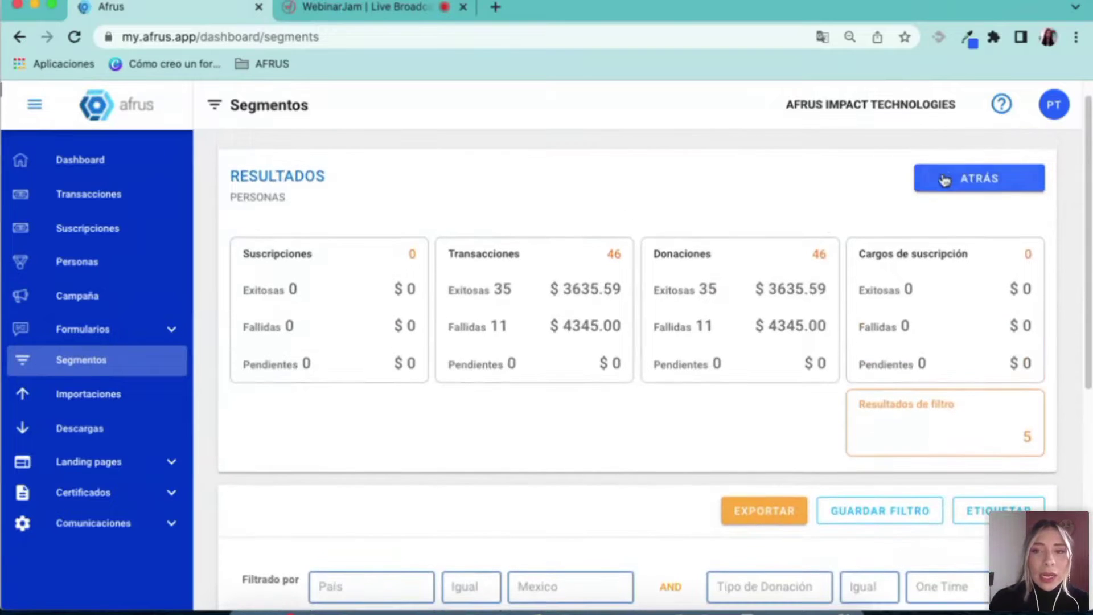
pyautogui.click(945, 180)
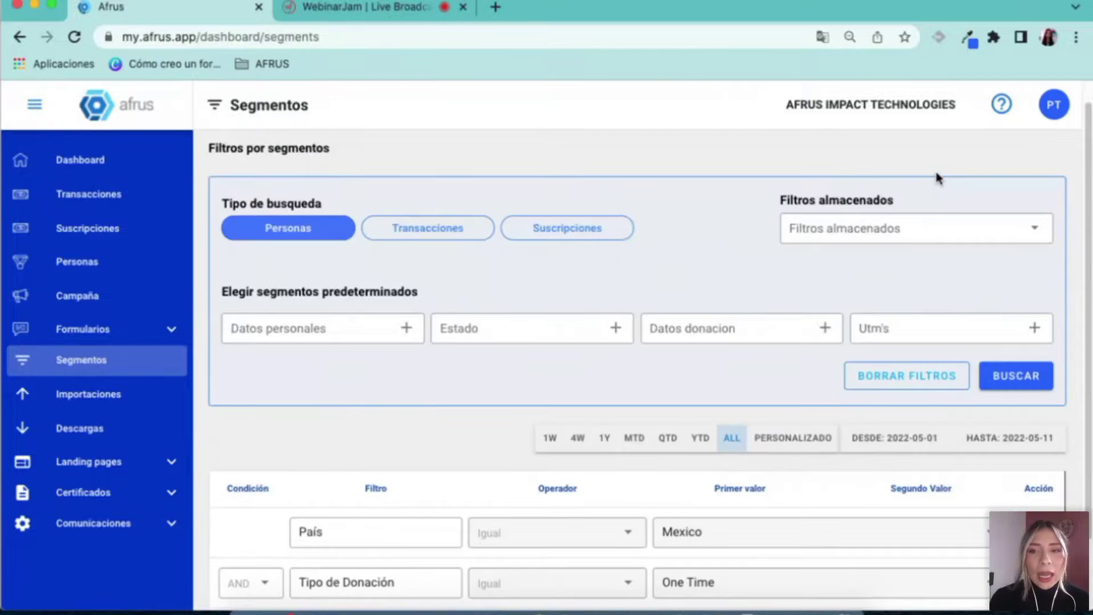
pyautogui.click(843, 227)
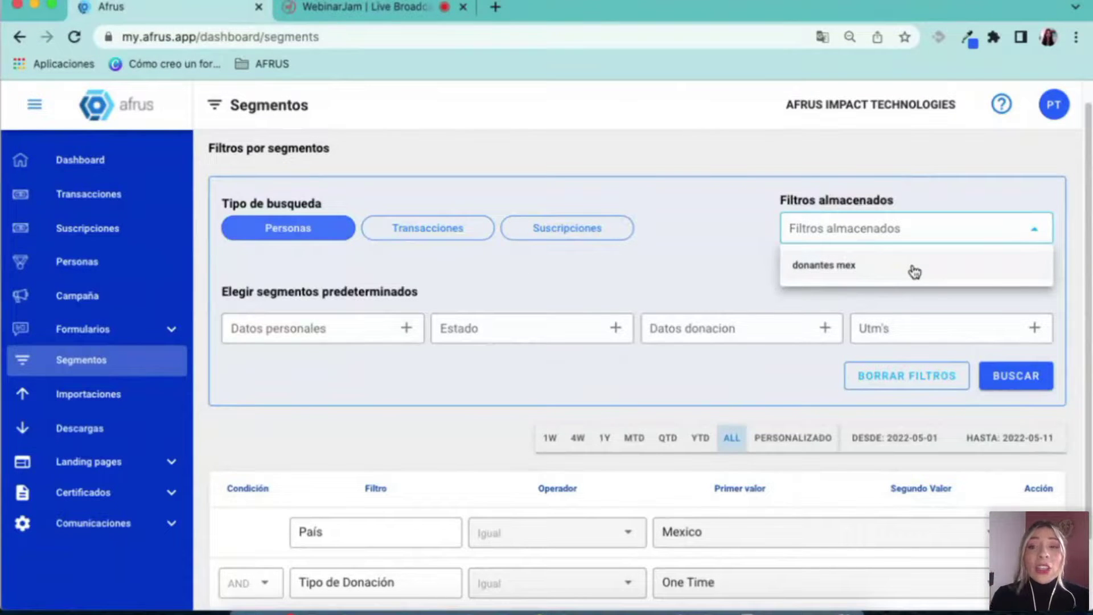
pyautogui.click(752, 279)
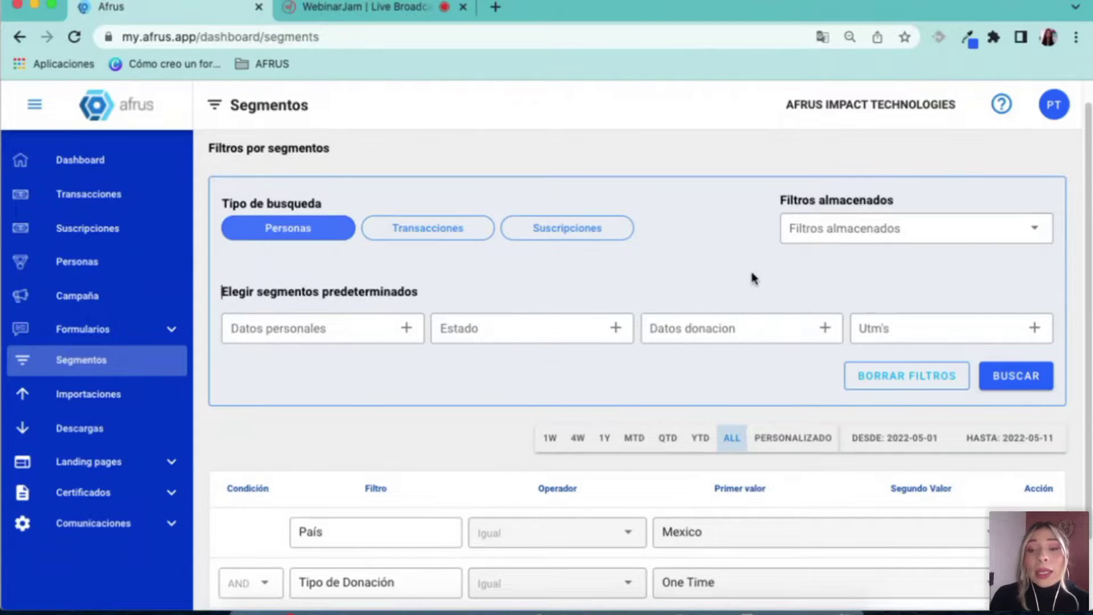
pyautogui.scroll(-2, 786, 288)
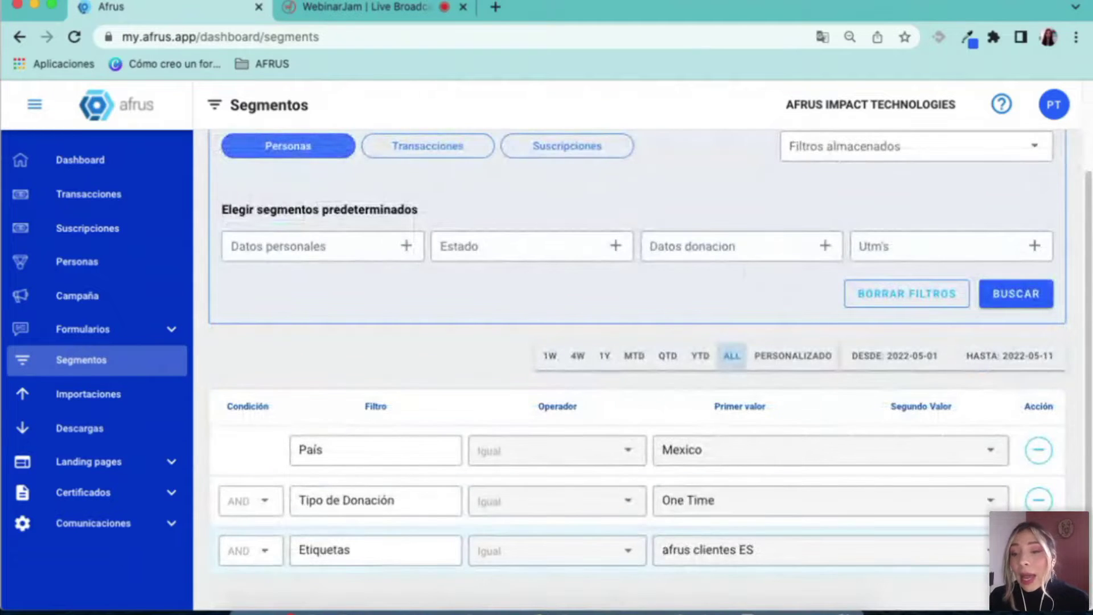
pyautogui.scroll(3, 638, 370)
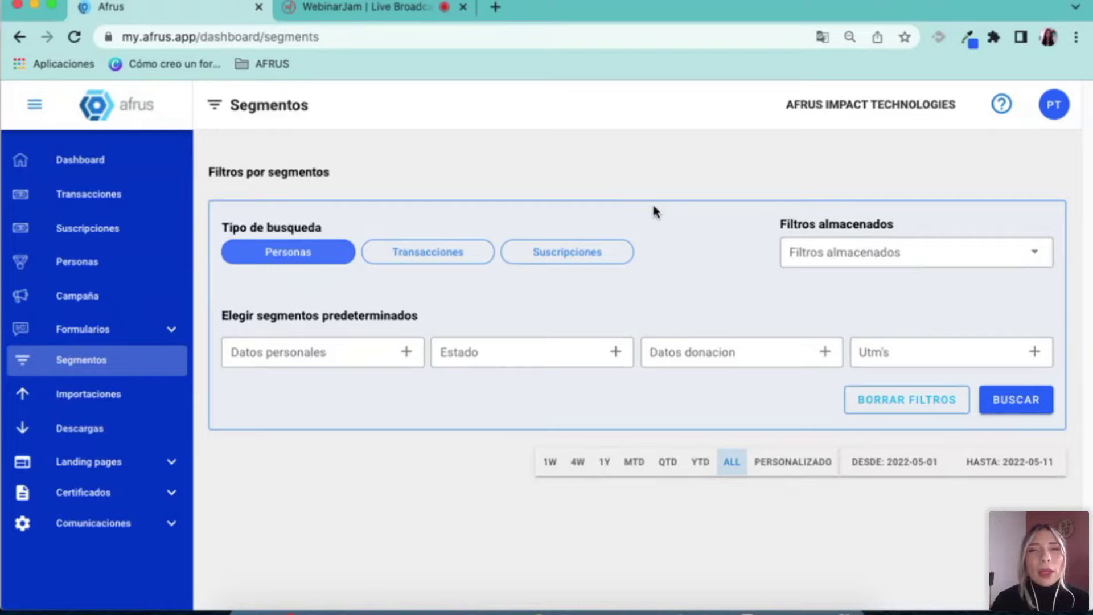
# Switch to the WebinarJam live broadcast page.
pyautogui.click(387, 10)
pyautogui.click(424, 107)
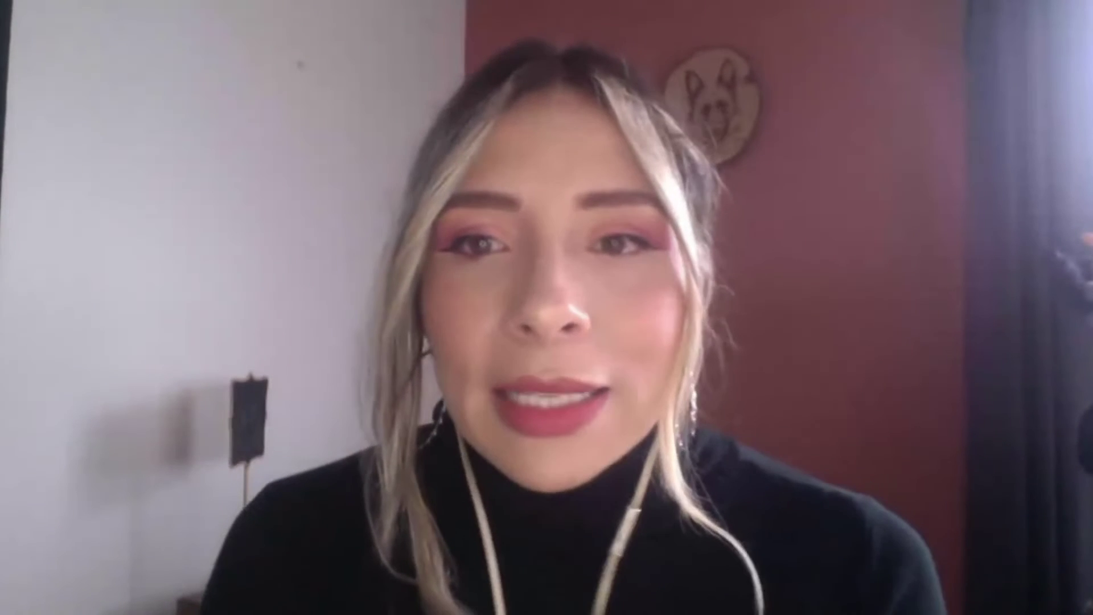